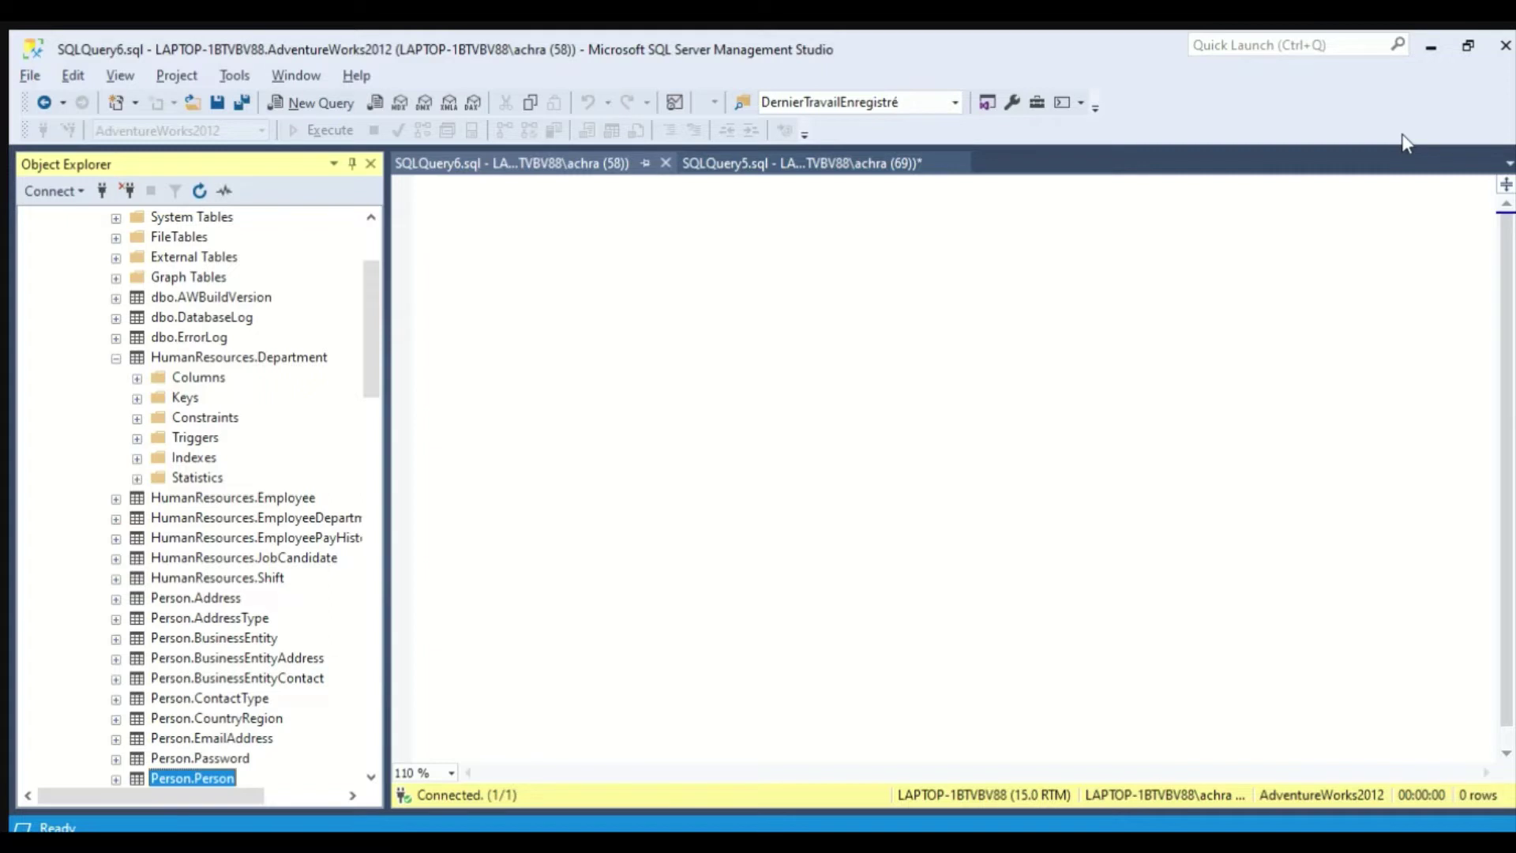
# Write the template query SELECT Column_Names FROM TABLE WHERE Expression IS NULL on three lines in SQLQuery6
pyautogui.click(459, 194)
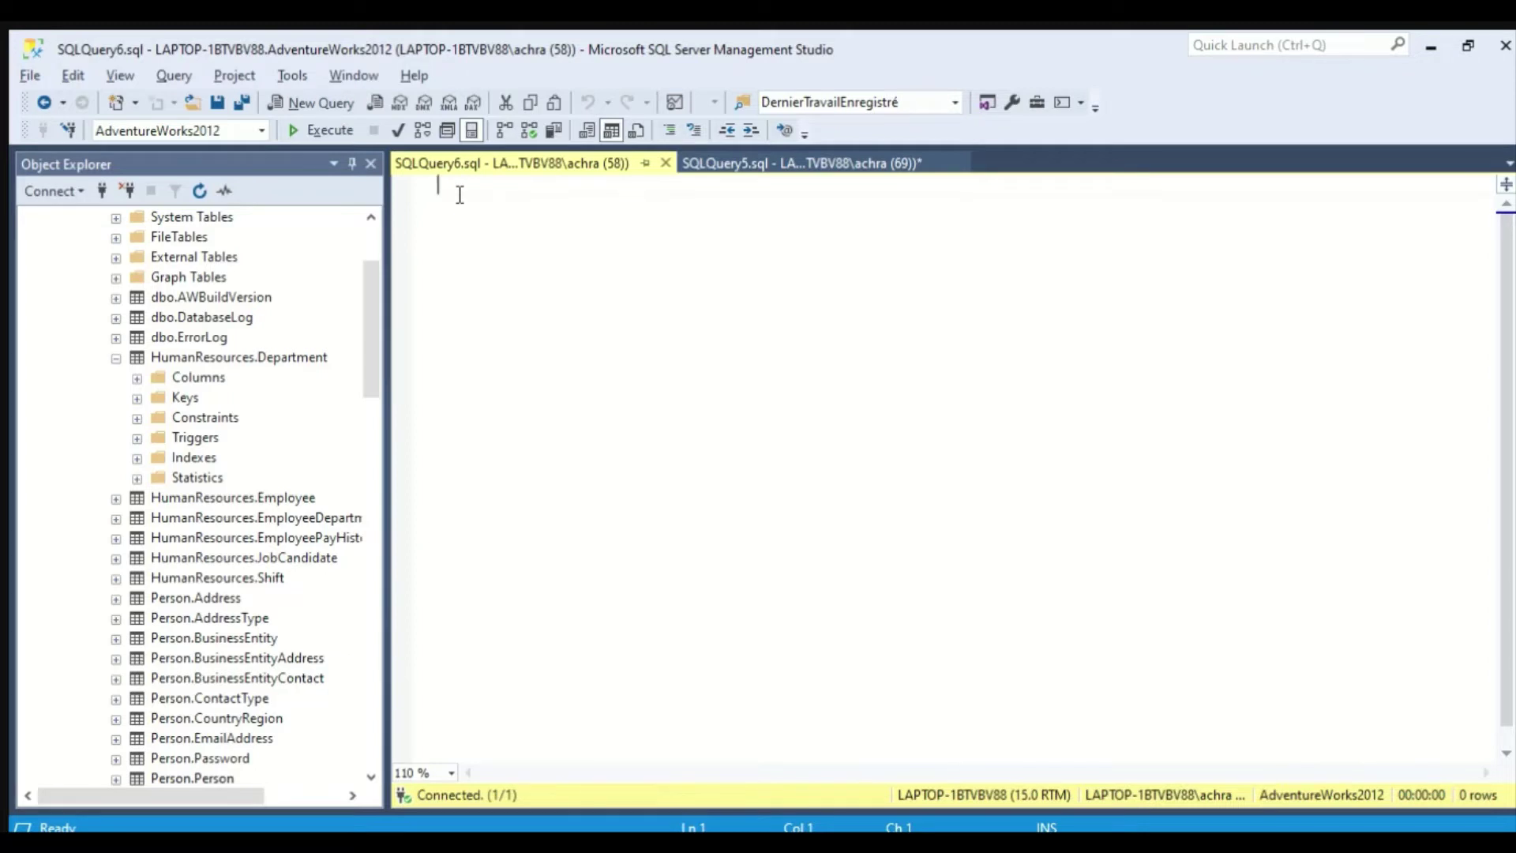
pyautogui.write('SELECT')
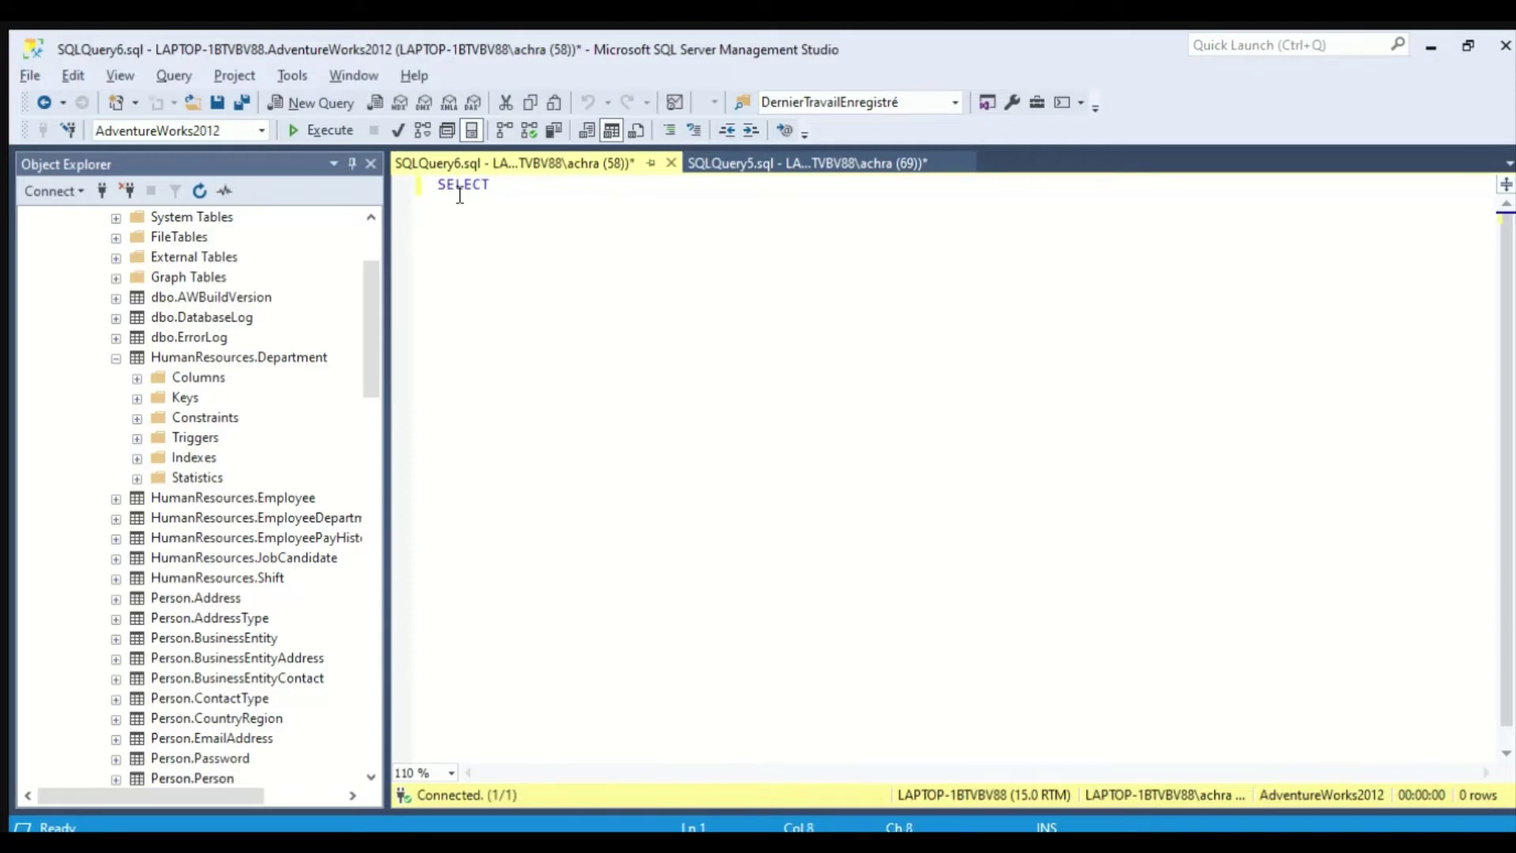
pyautogui.write(' Column_Names')
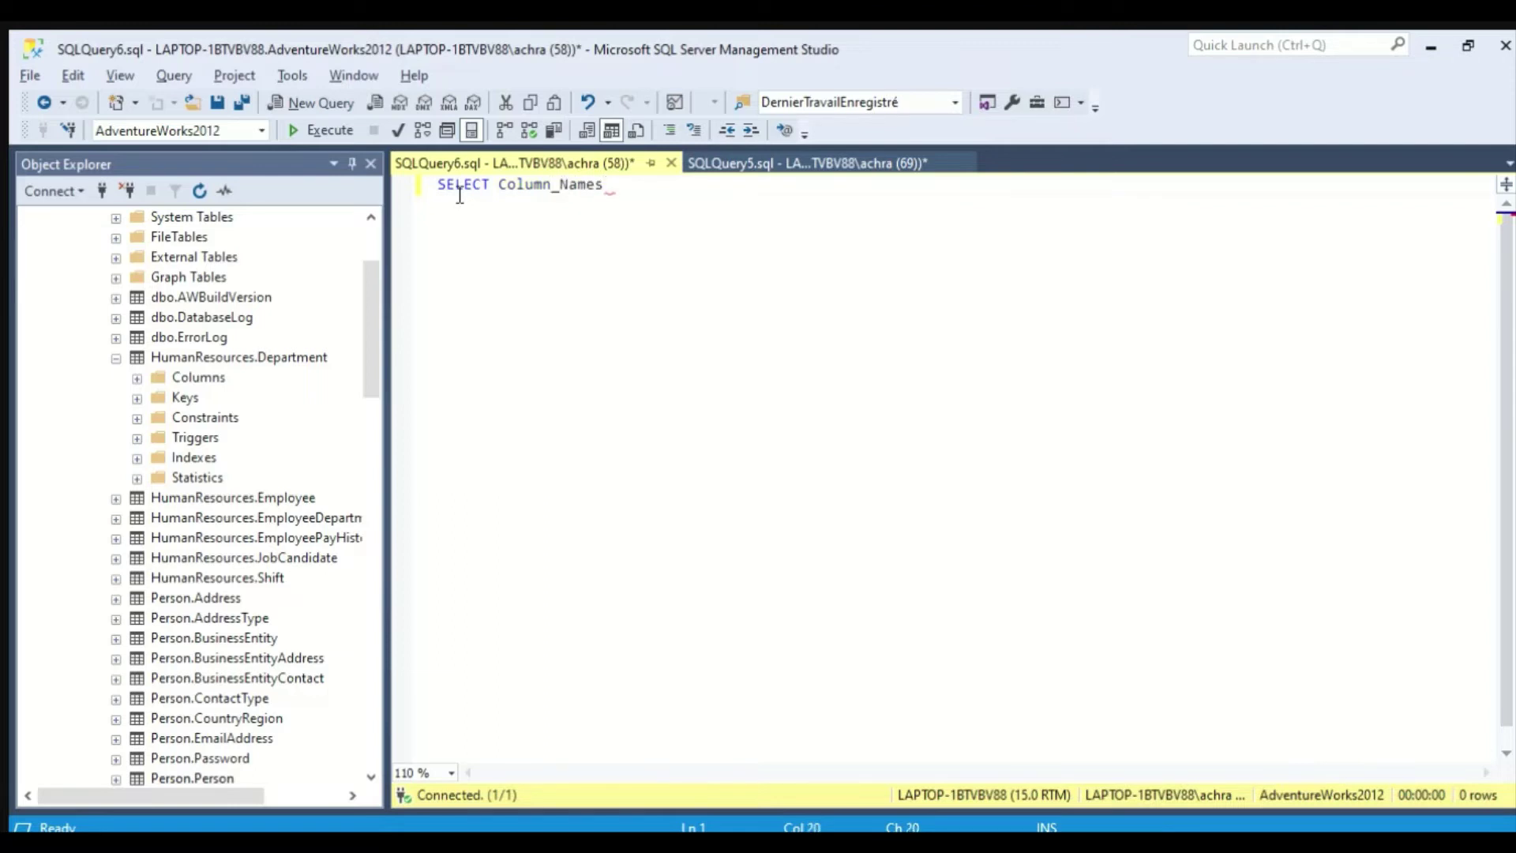
pyautogui.press('Return')
pyautogui.write('FROM TABLE')
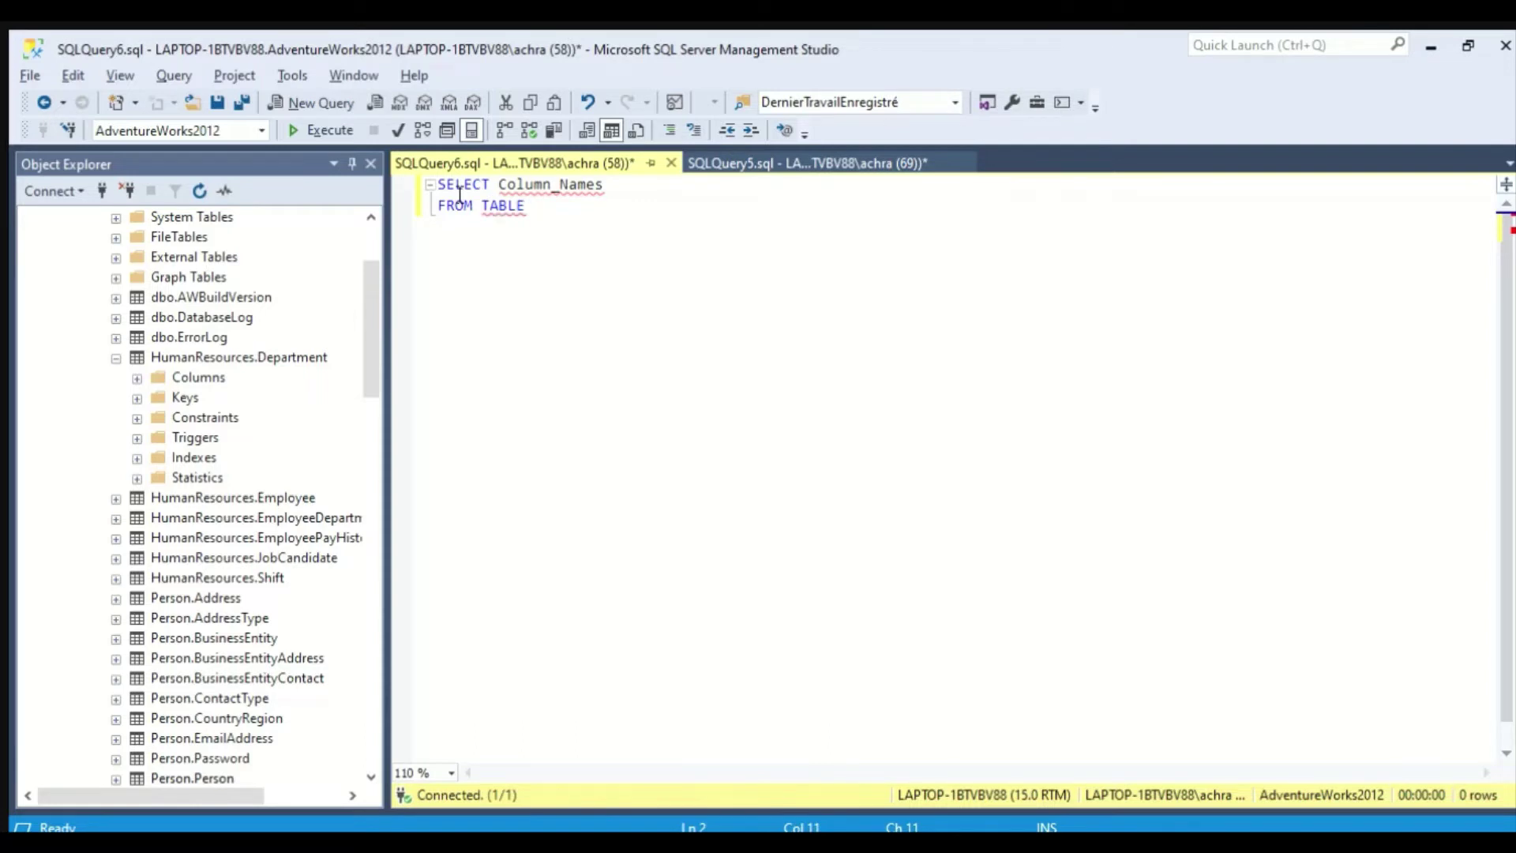
pyautogui.press('Return')
pyautogui.write('WHERE Exp')
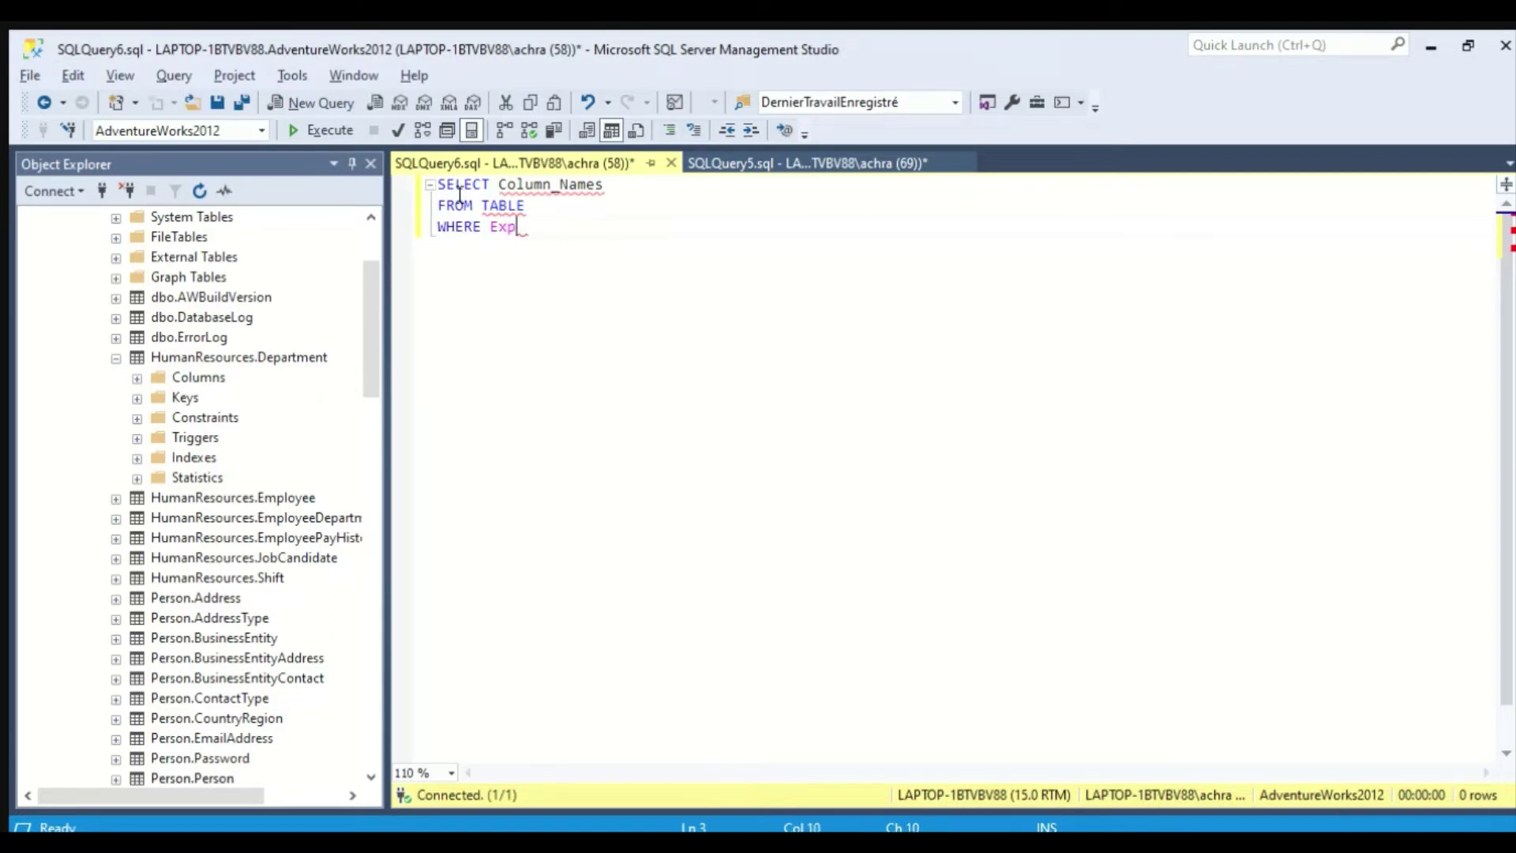
pyautogui.write('ression IS NULL')
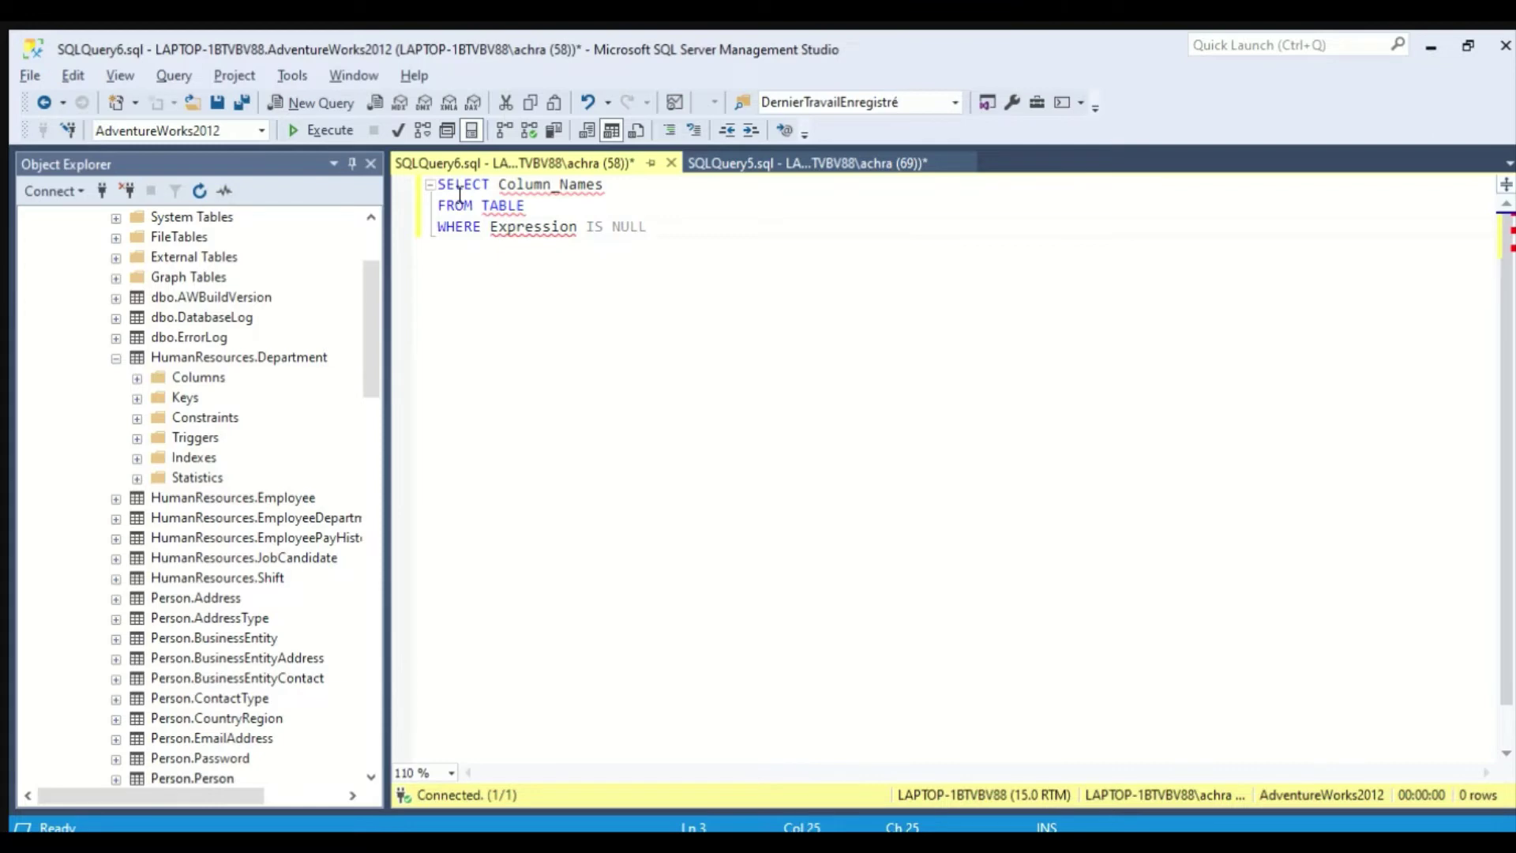
# Switch to the SQLQuery5 script and collapse the HumanResources.Department table in the object tree
pyautogui.click(731, 161)
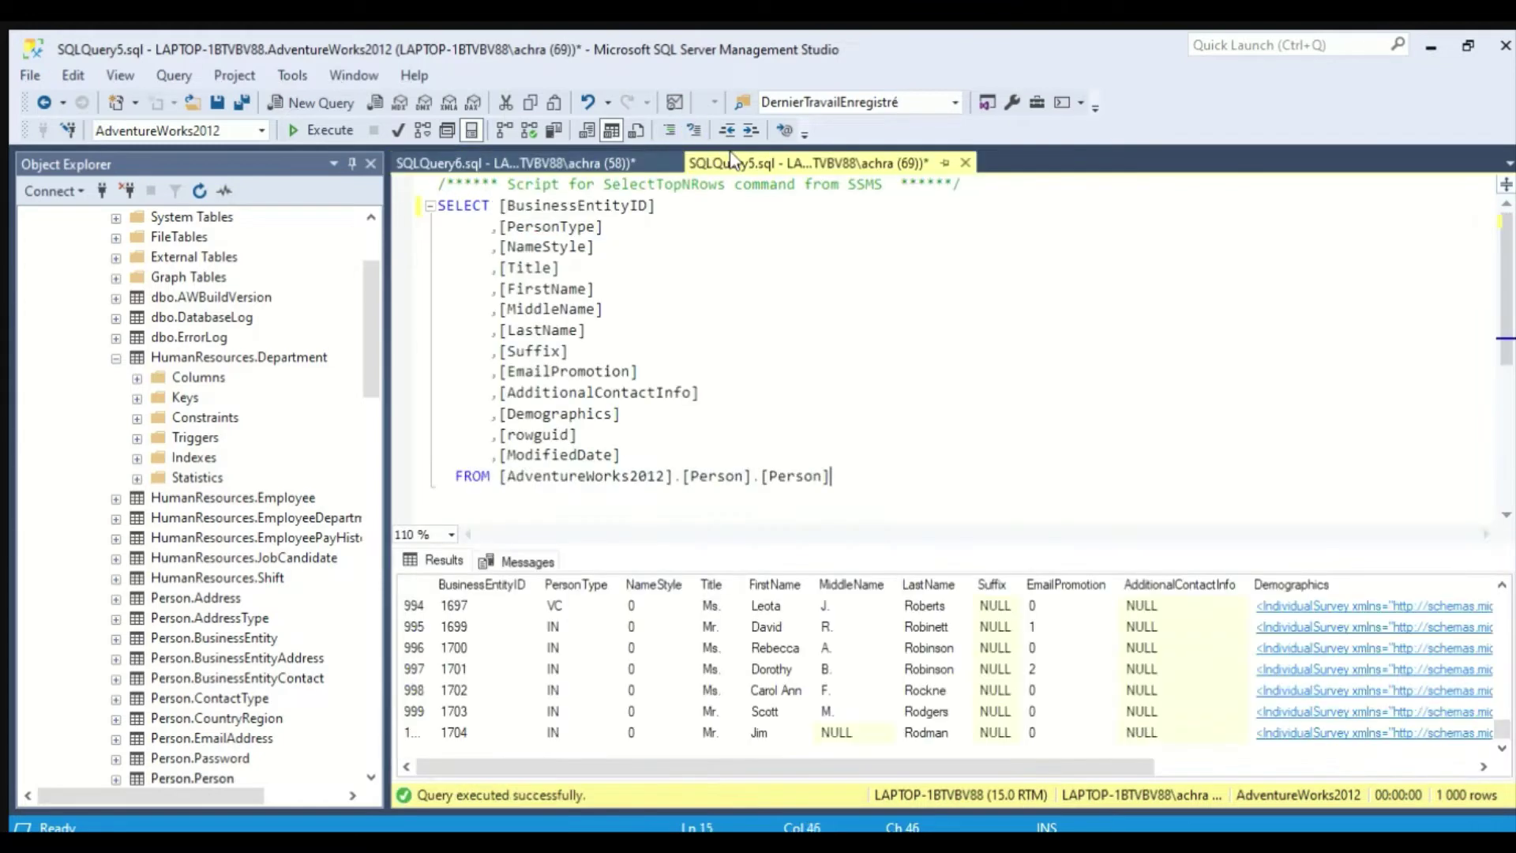
pyautogui.click(365, 304)
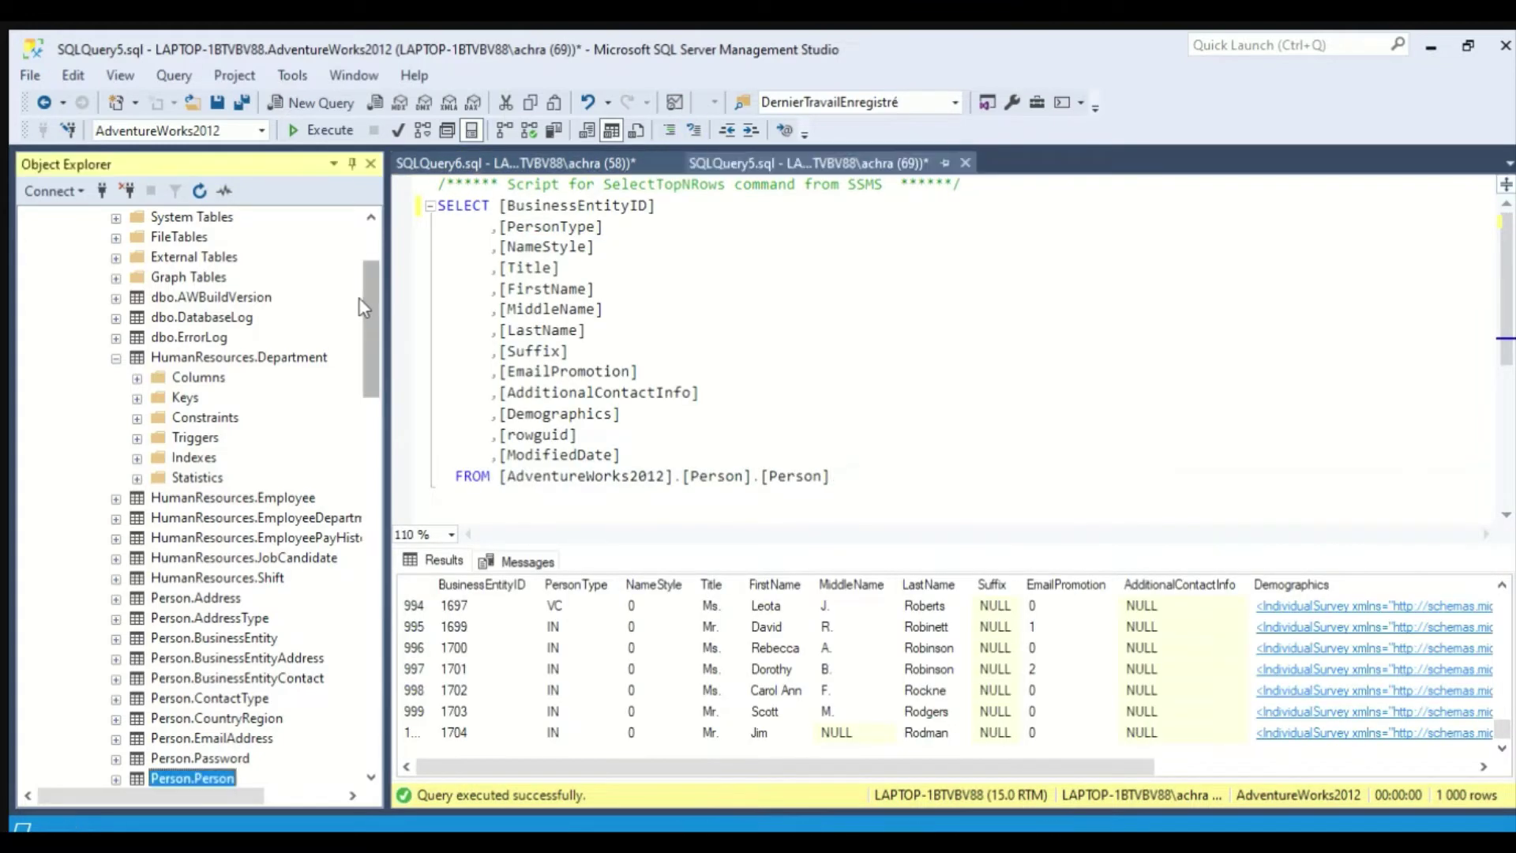
pyautogui.click(113, 357)
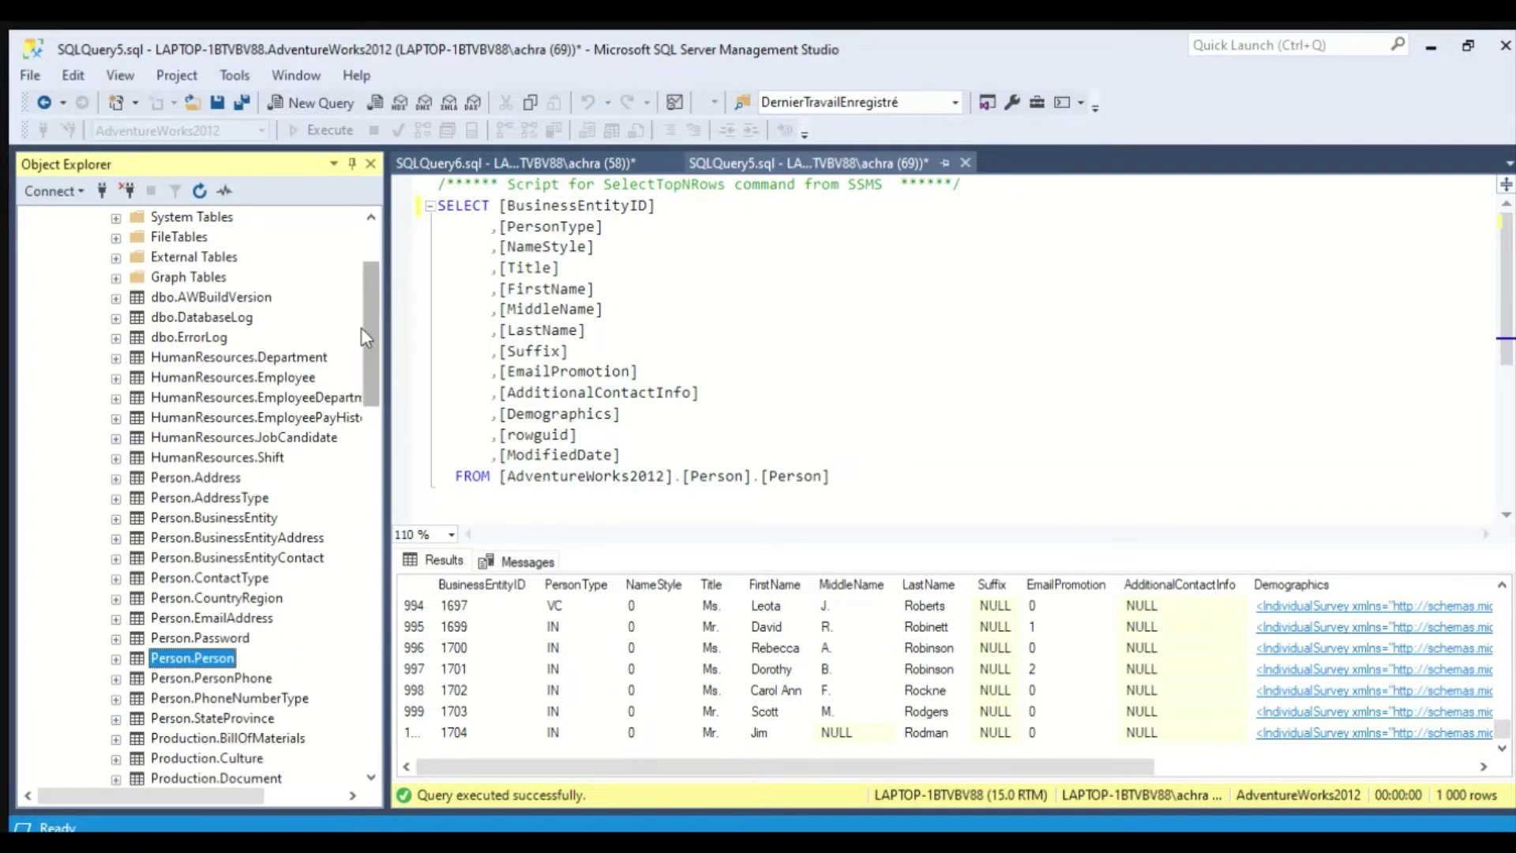
pyautogui.moveTo(362, 327)
pyautogui.mouseDown()
pyautogui.moveTo(364, 267)
pyautogui.moveTo(362, 333)
pyautogui.mouseUp()
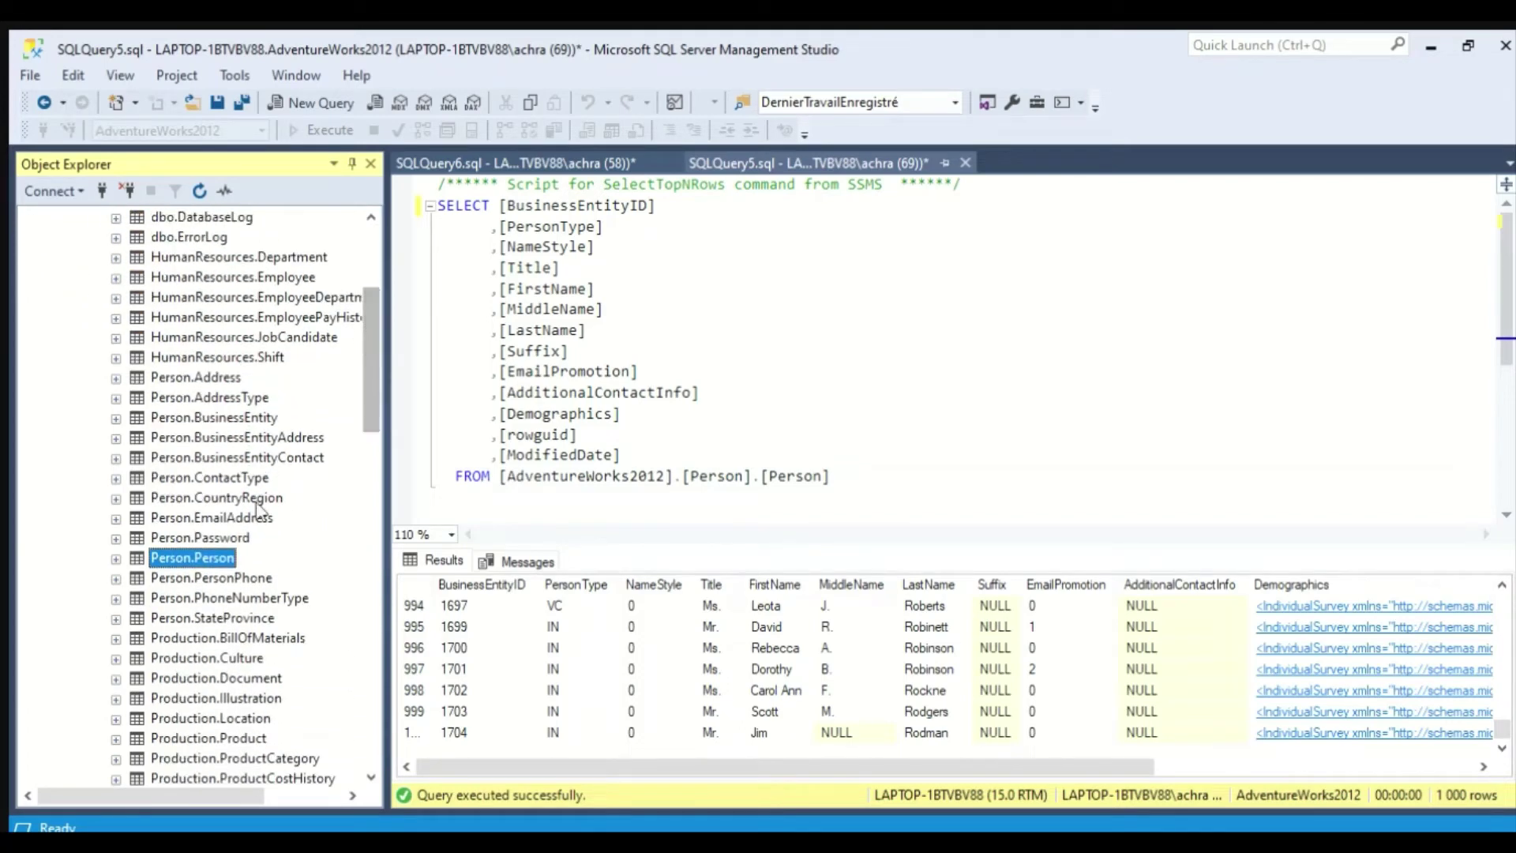
# Add the condition WHERE [Title] IS NULL below the FROM line of the Person query, checking the Title column in the results
pyautogui.click(834, 480)
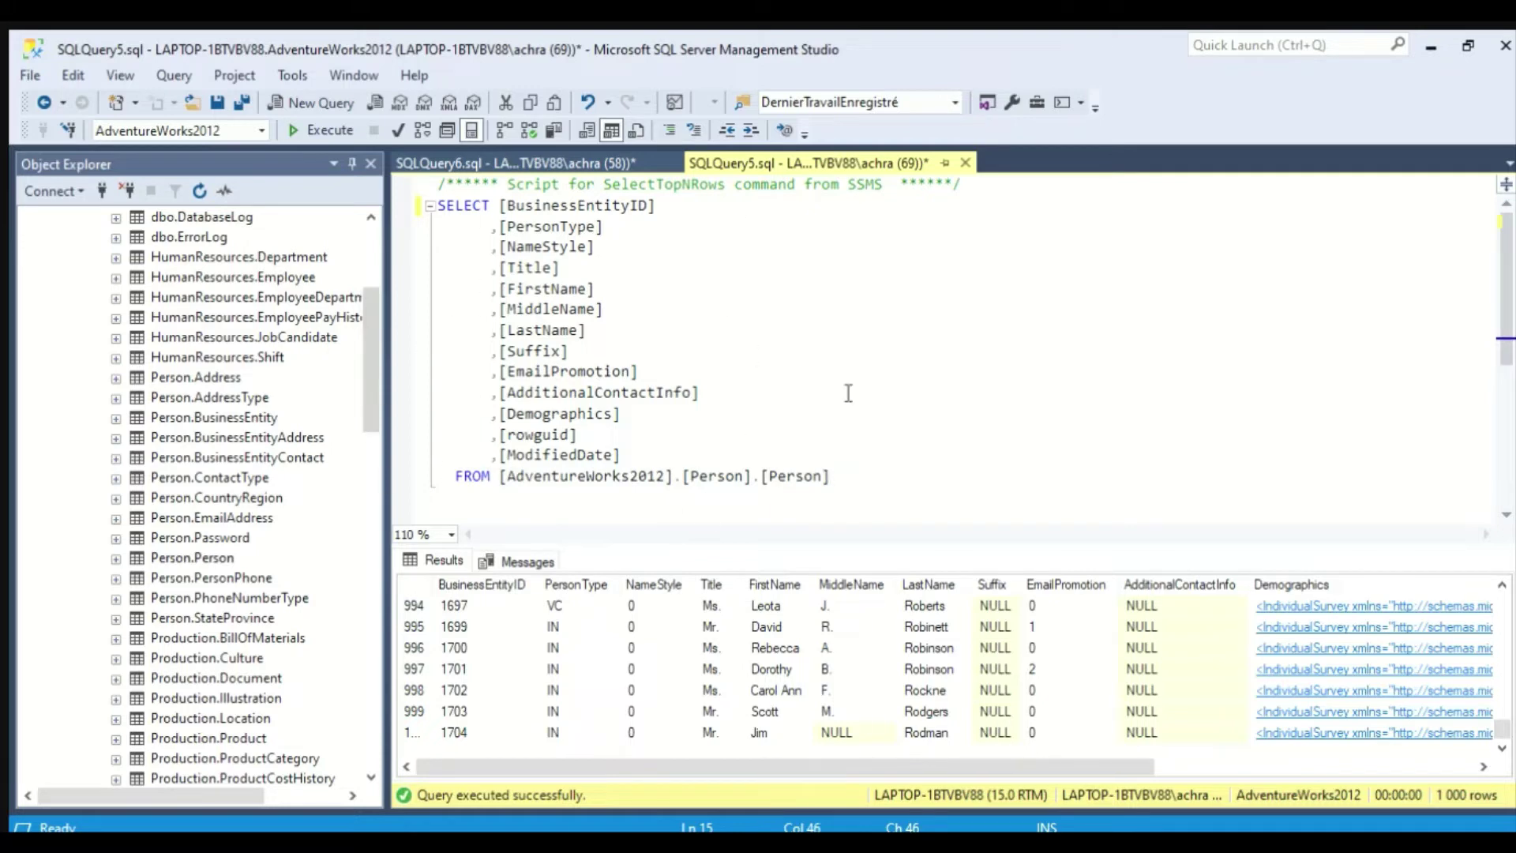
pyautogui.press('Return')
pyautogui.write('WHERE')
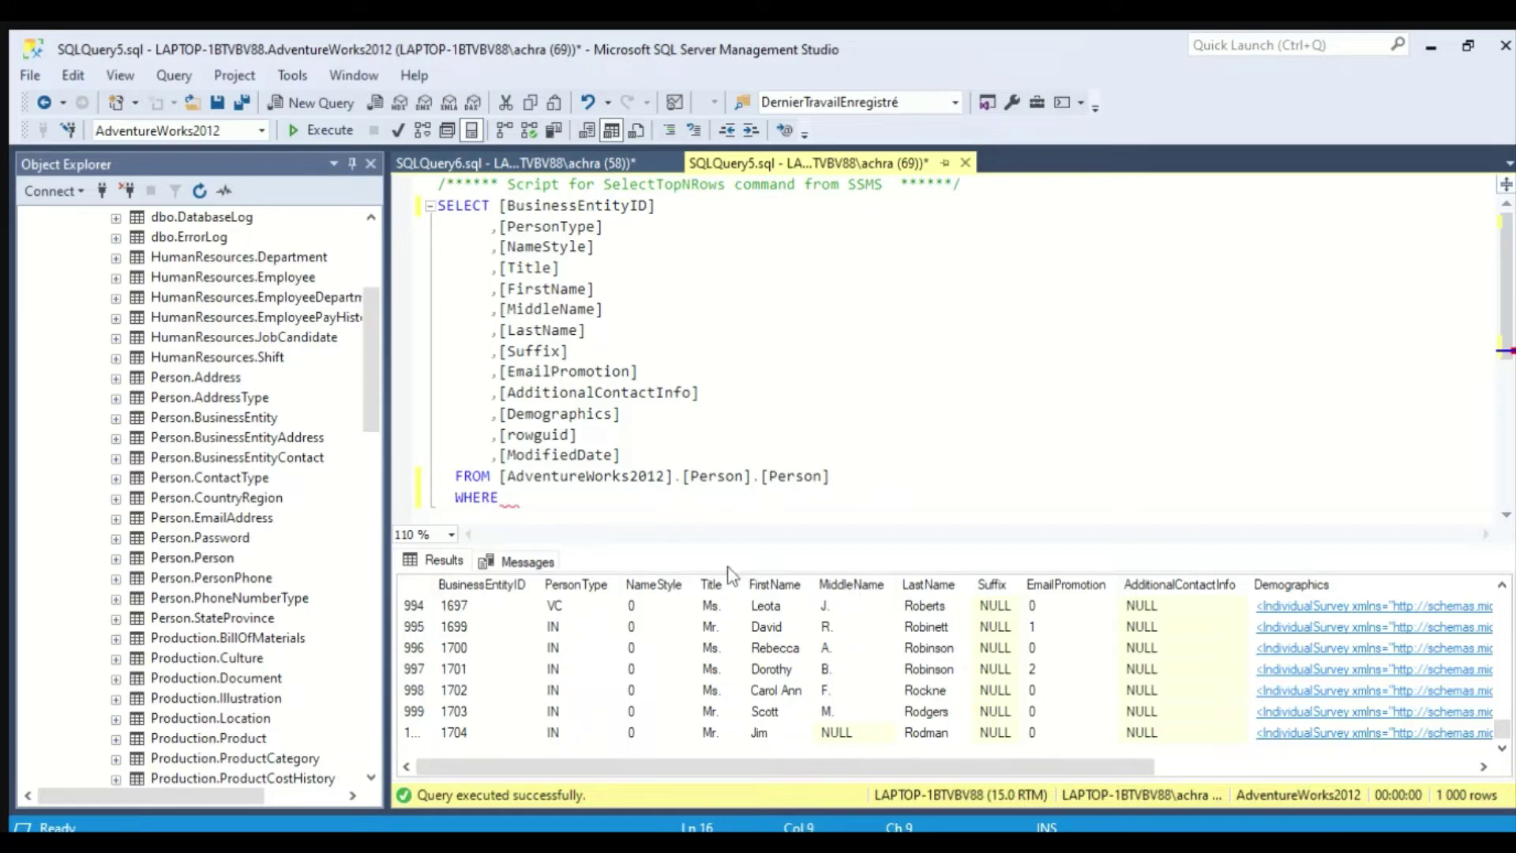
pyautogui.click(711, 583)
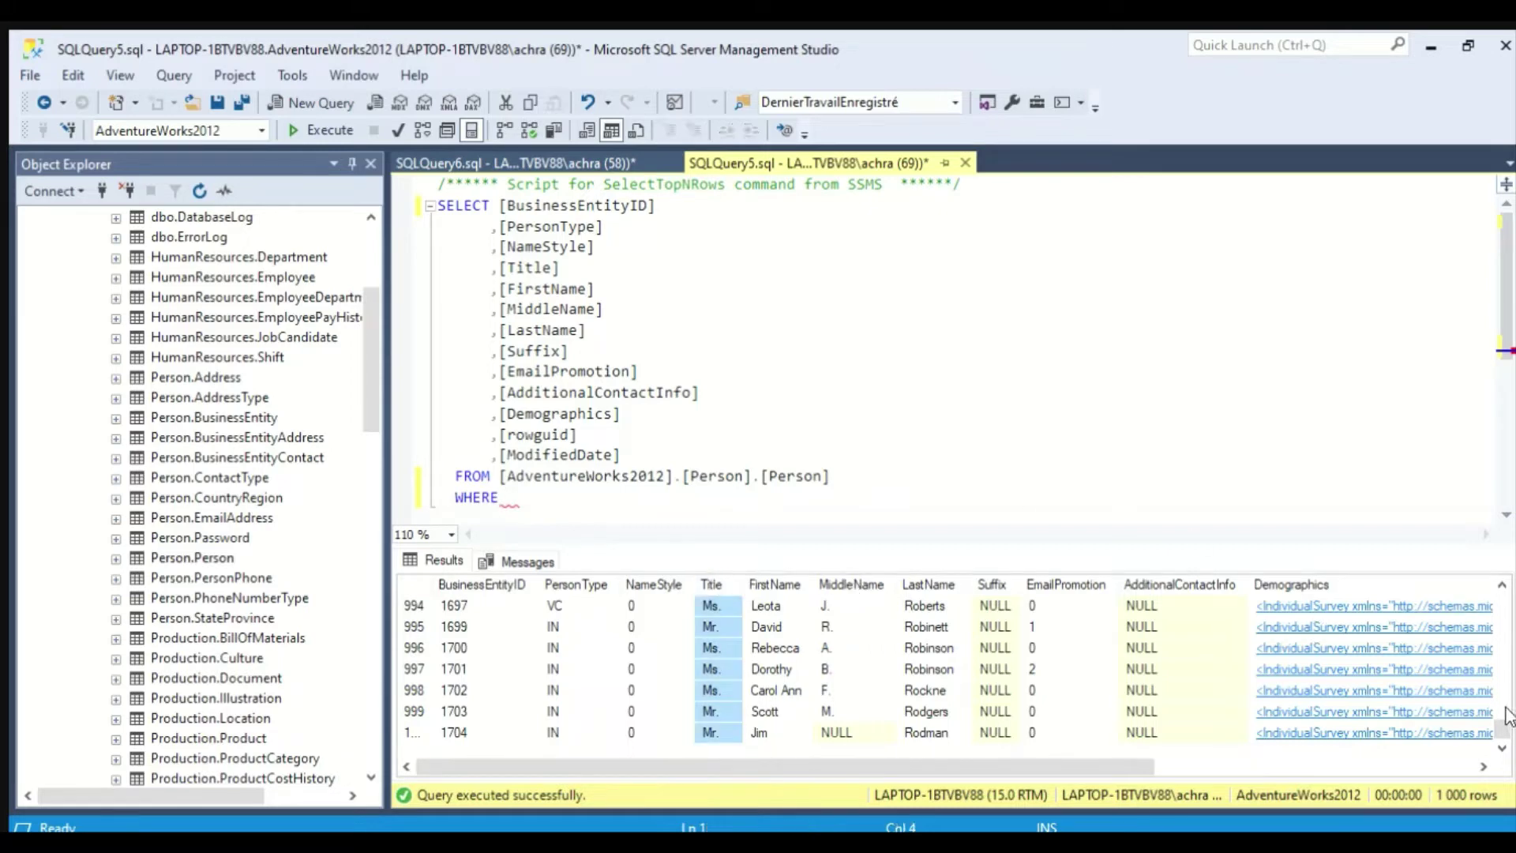
pyautogui.moveTo(1503, 725); pyautogui.dragTo(1502, 605)
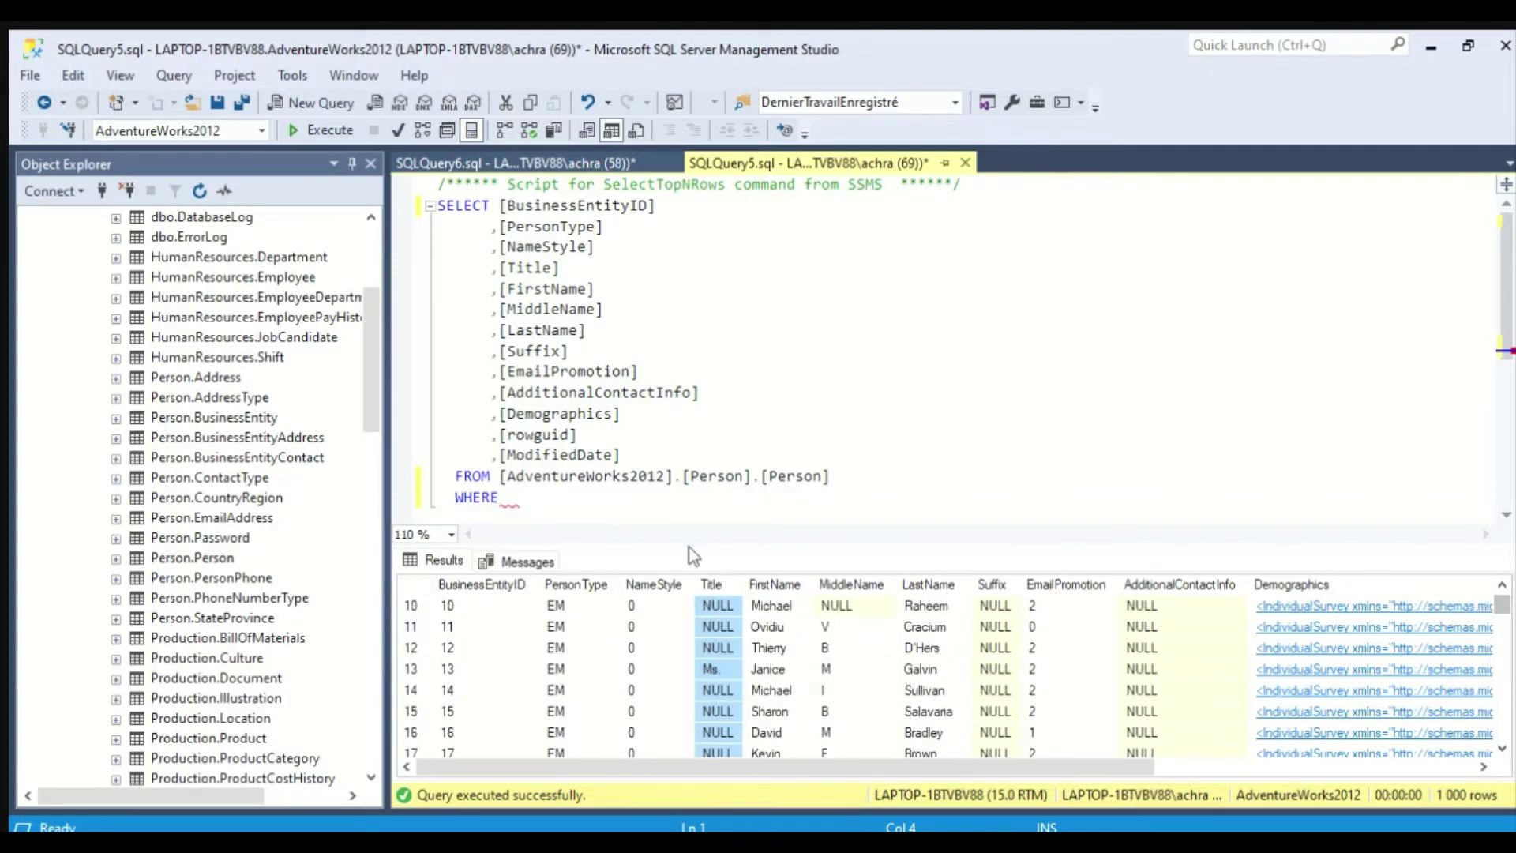
pyautogui.moveTo(743, 583); pyautogui.dragTo(808, 583)
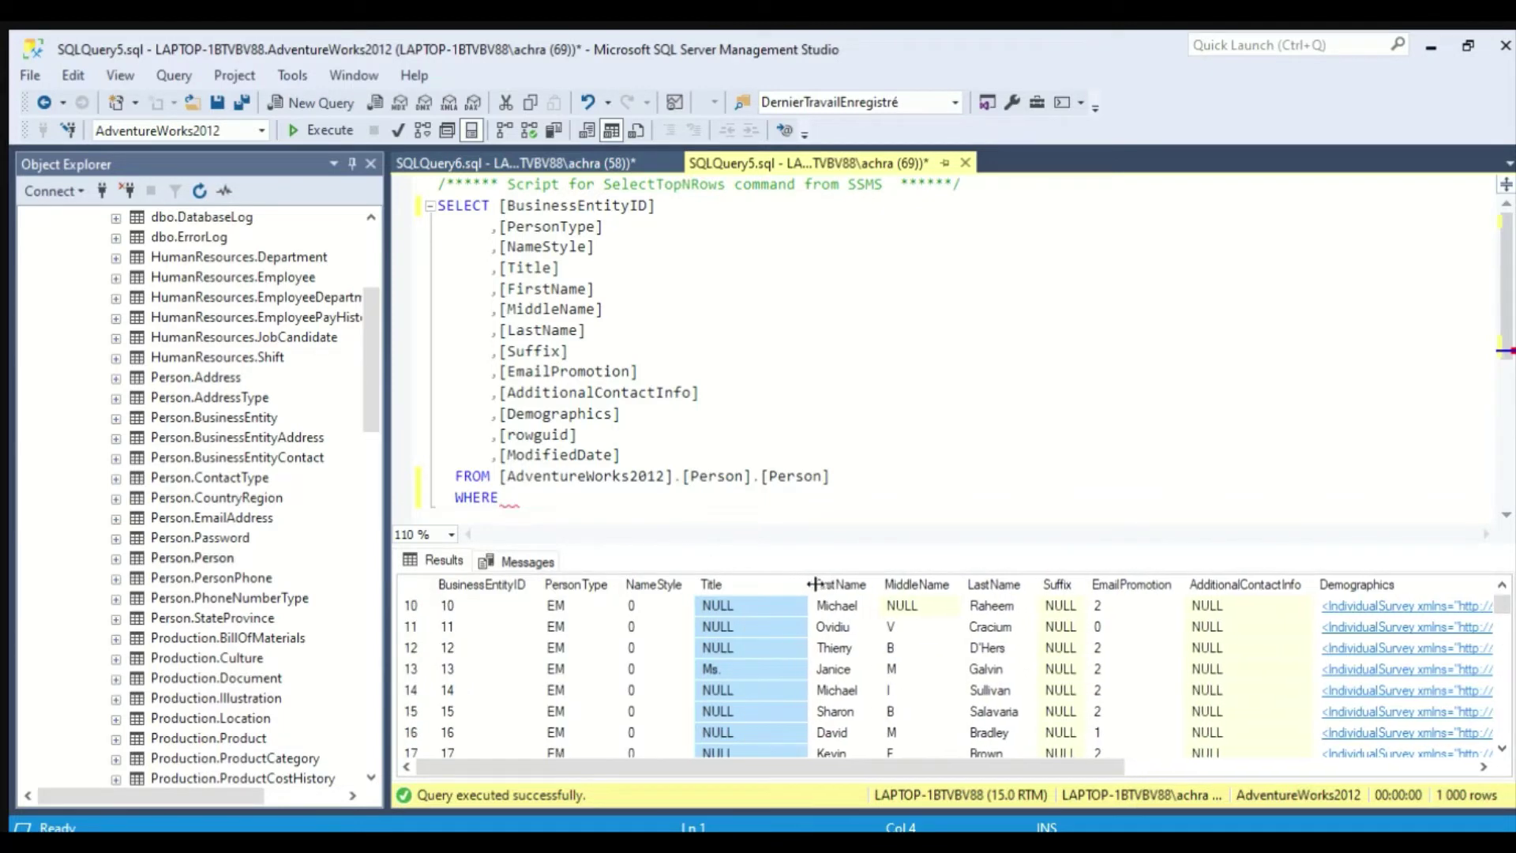
pyautogui.click(518, 498)
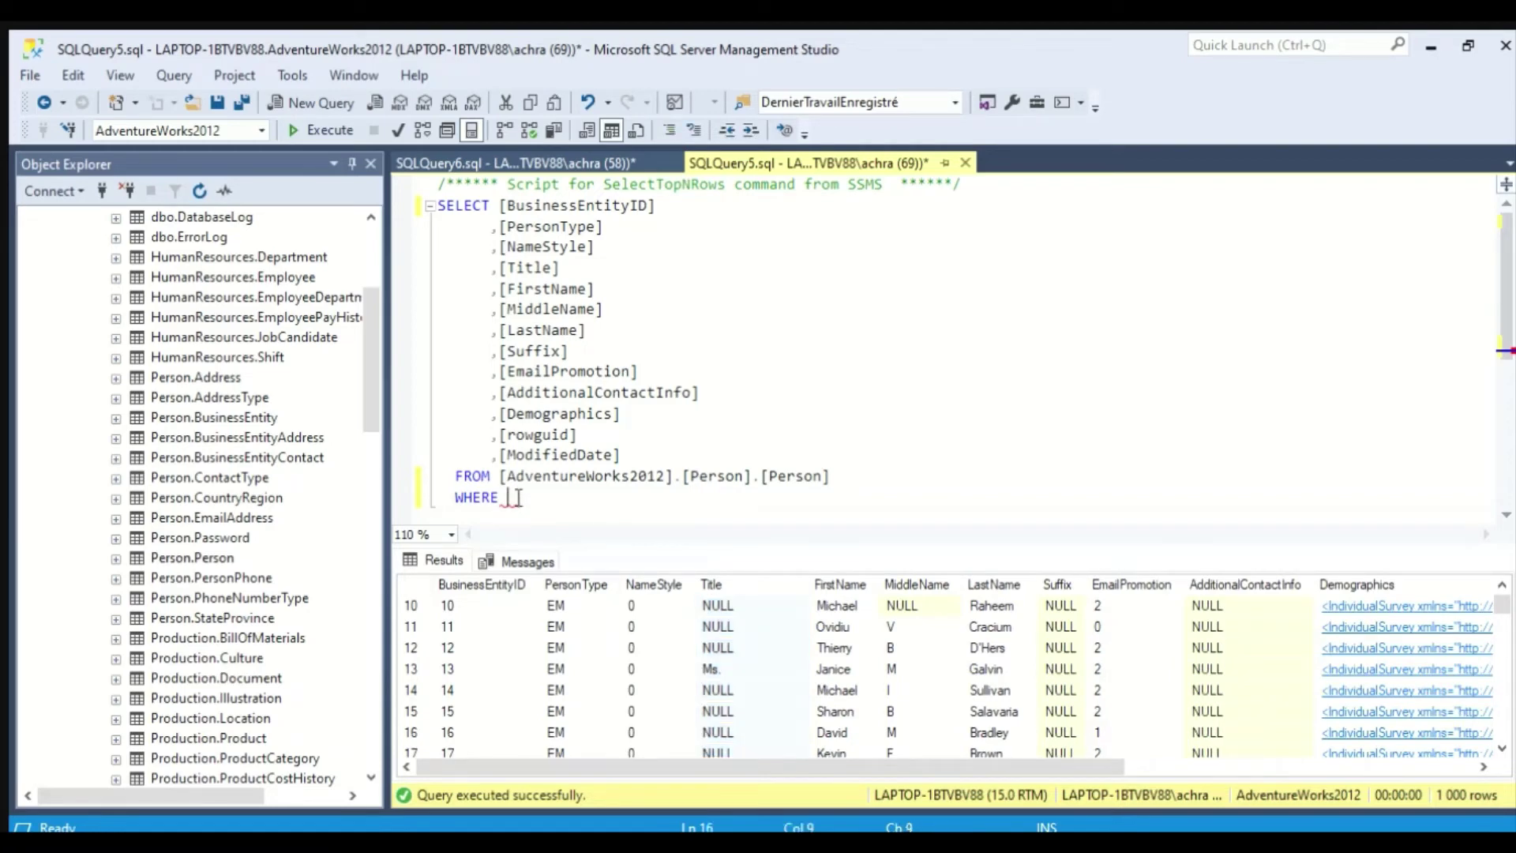
pyautogui.write('[TITLE IS NULL')
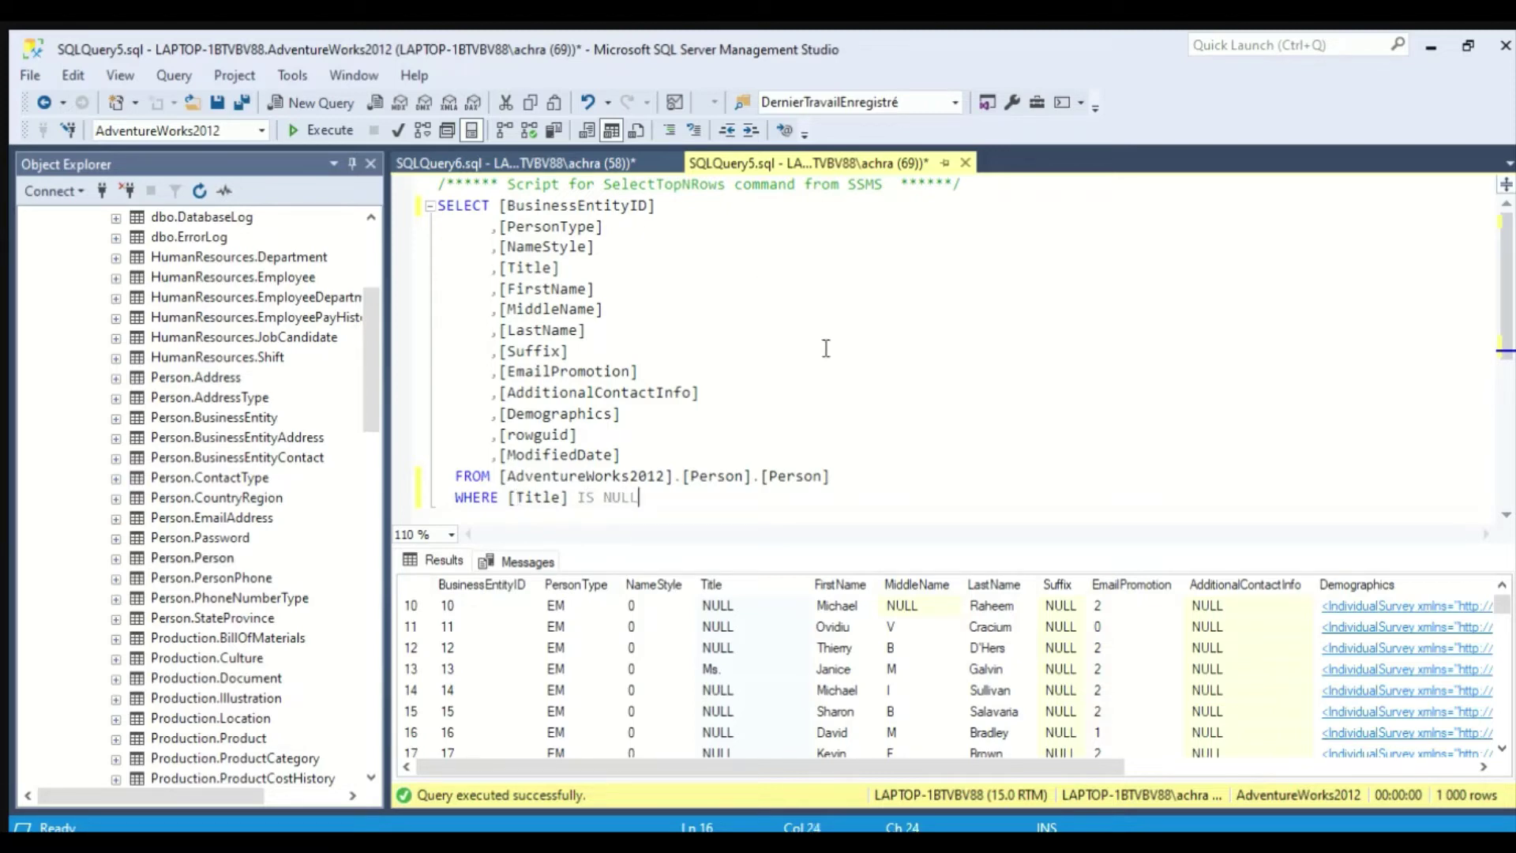
# Run only the SELECT and FROM part of the Person query, without the WHERE condition
pyautogui.moveTo(840, 477); pyautogui.dragTo(439, 214)
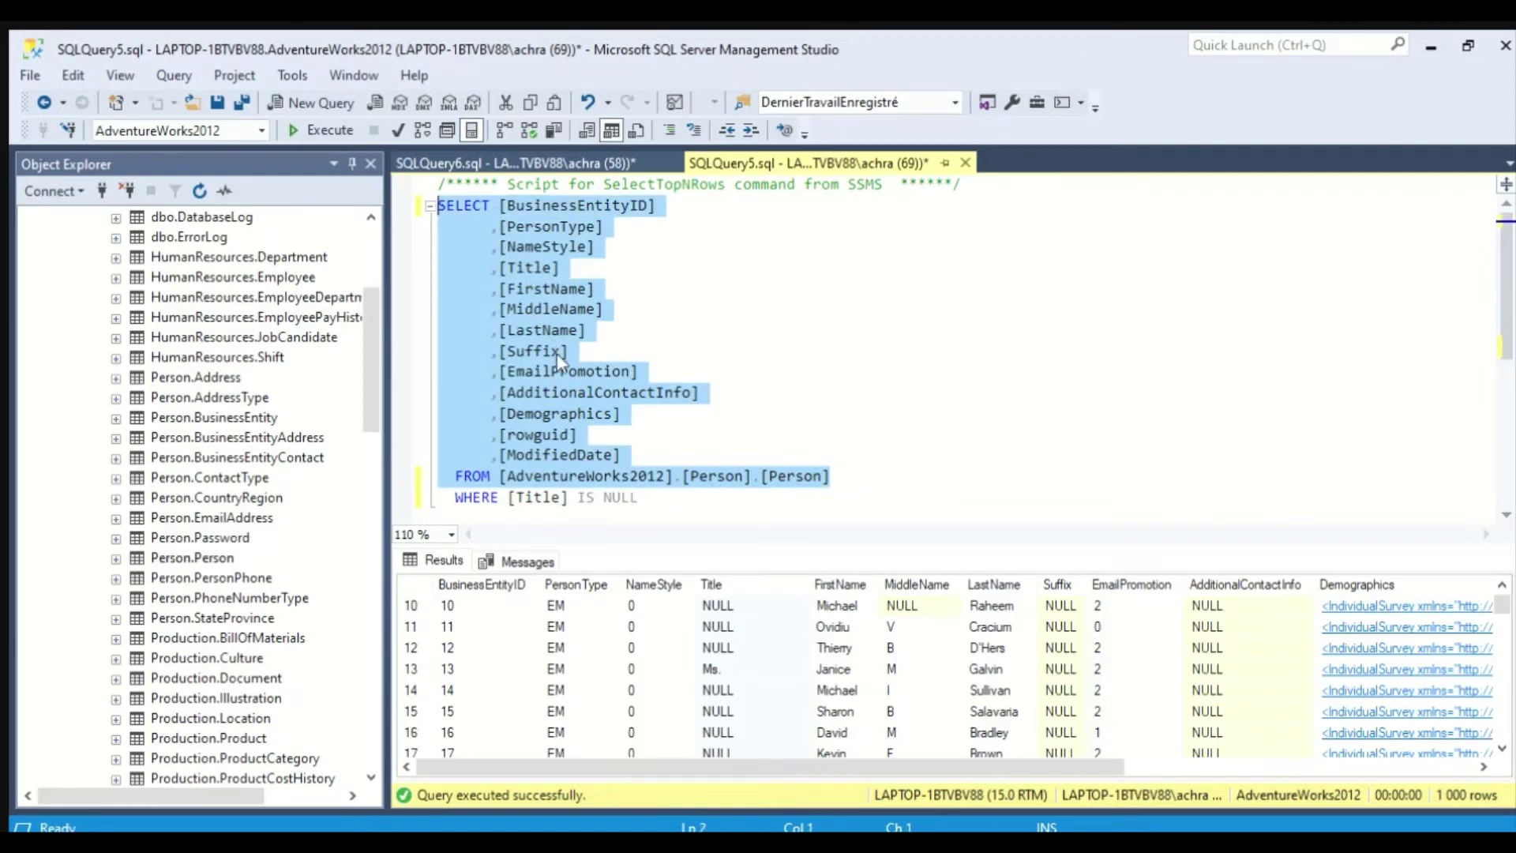
pyautogui.click(339, 131)
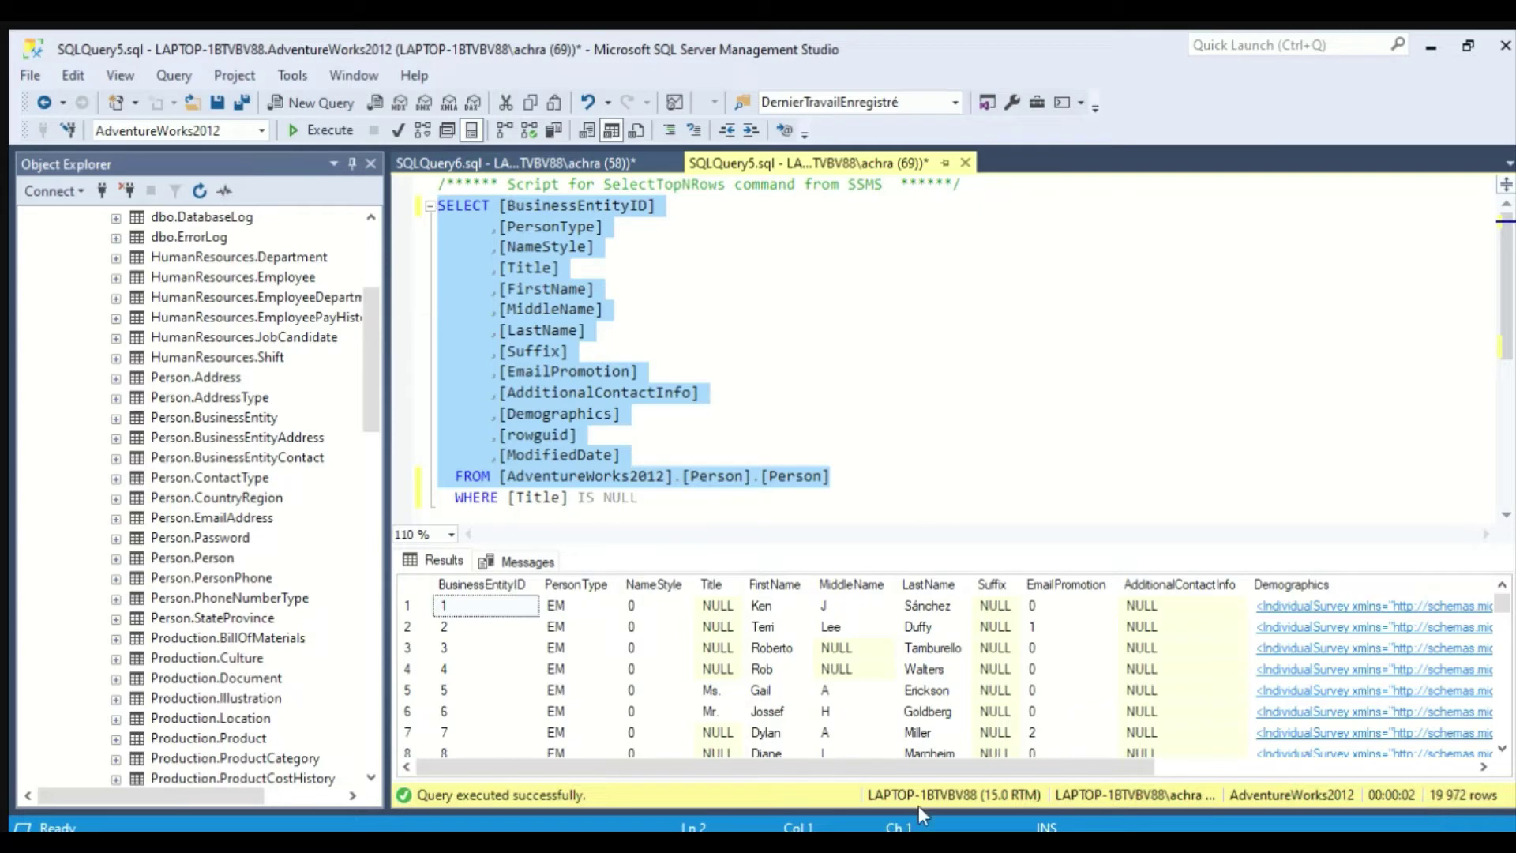
pyautogui.click(670, 499)
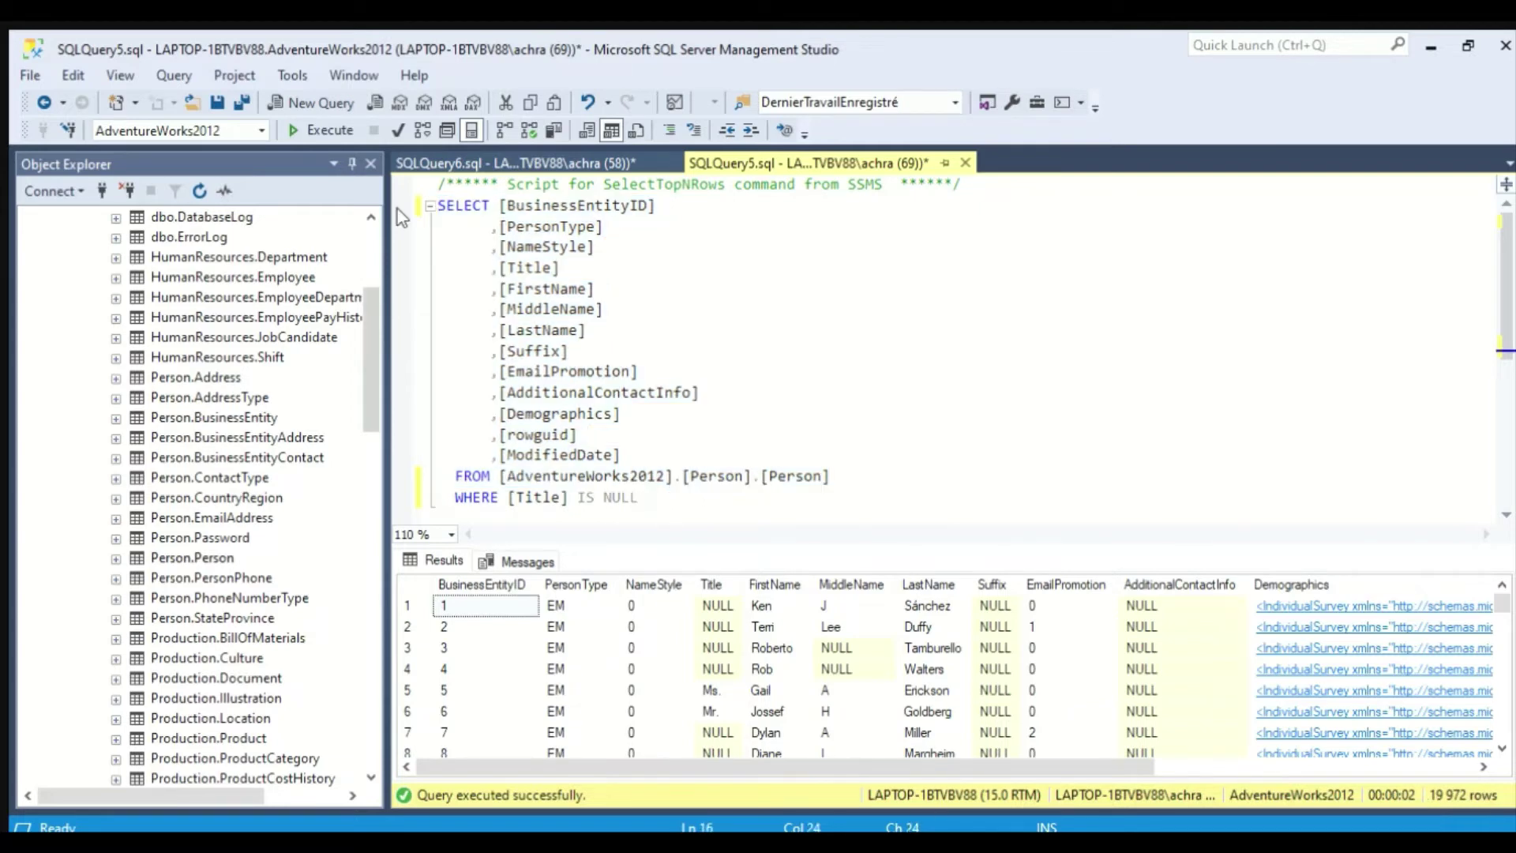
# Run the complete query including the Title IS NULL filter and look through the returned rows
pyautogui.hotkey('ctrl', 'a')
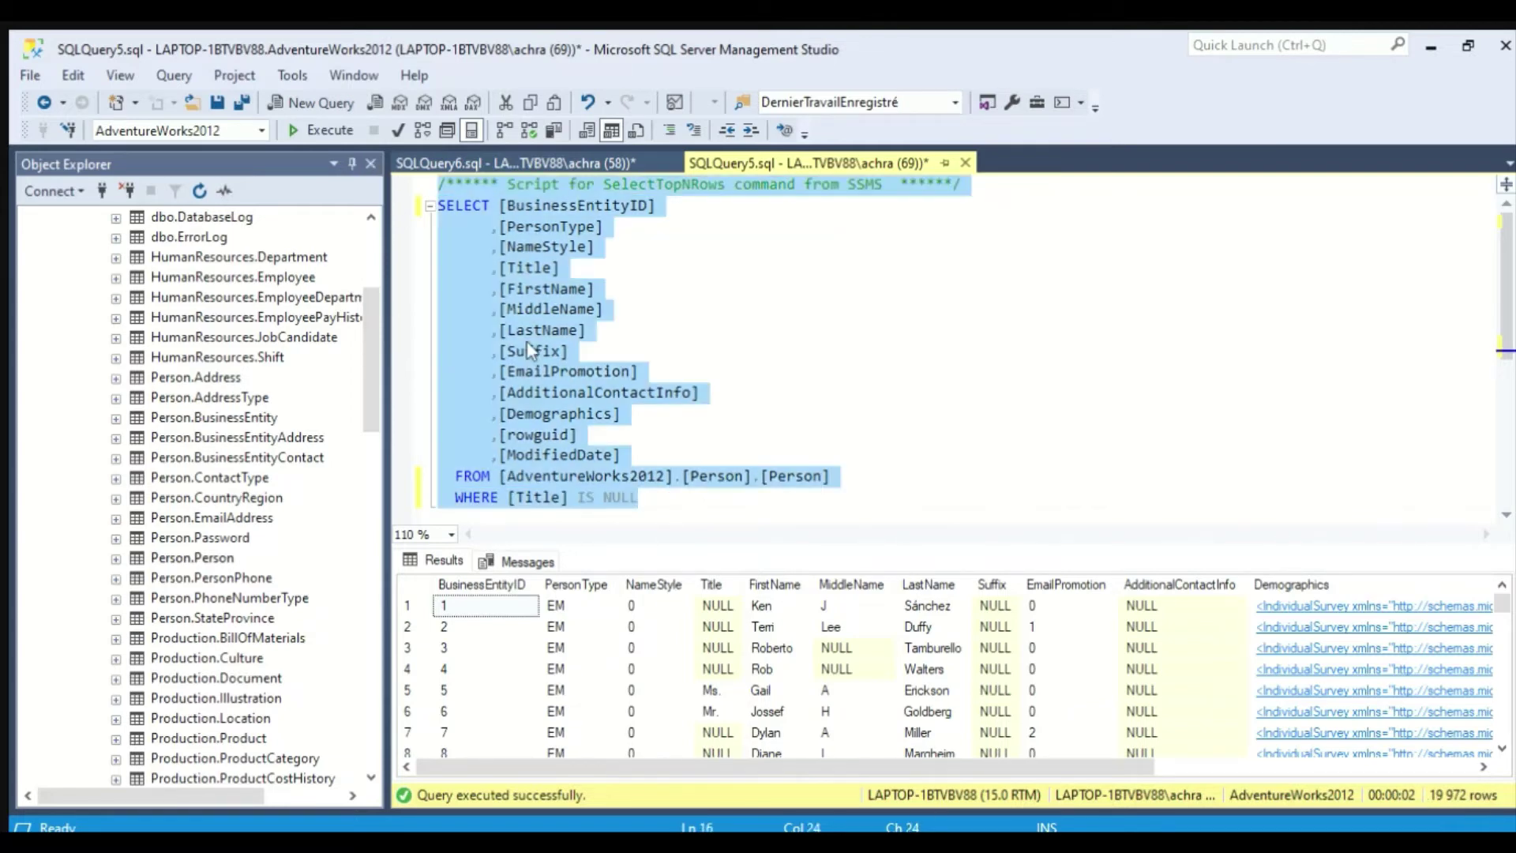
pyautogui.click(326, 129)
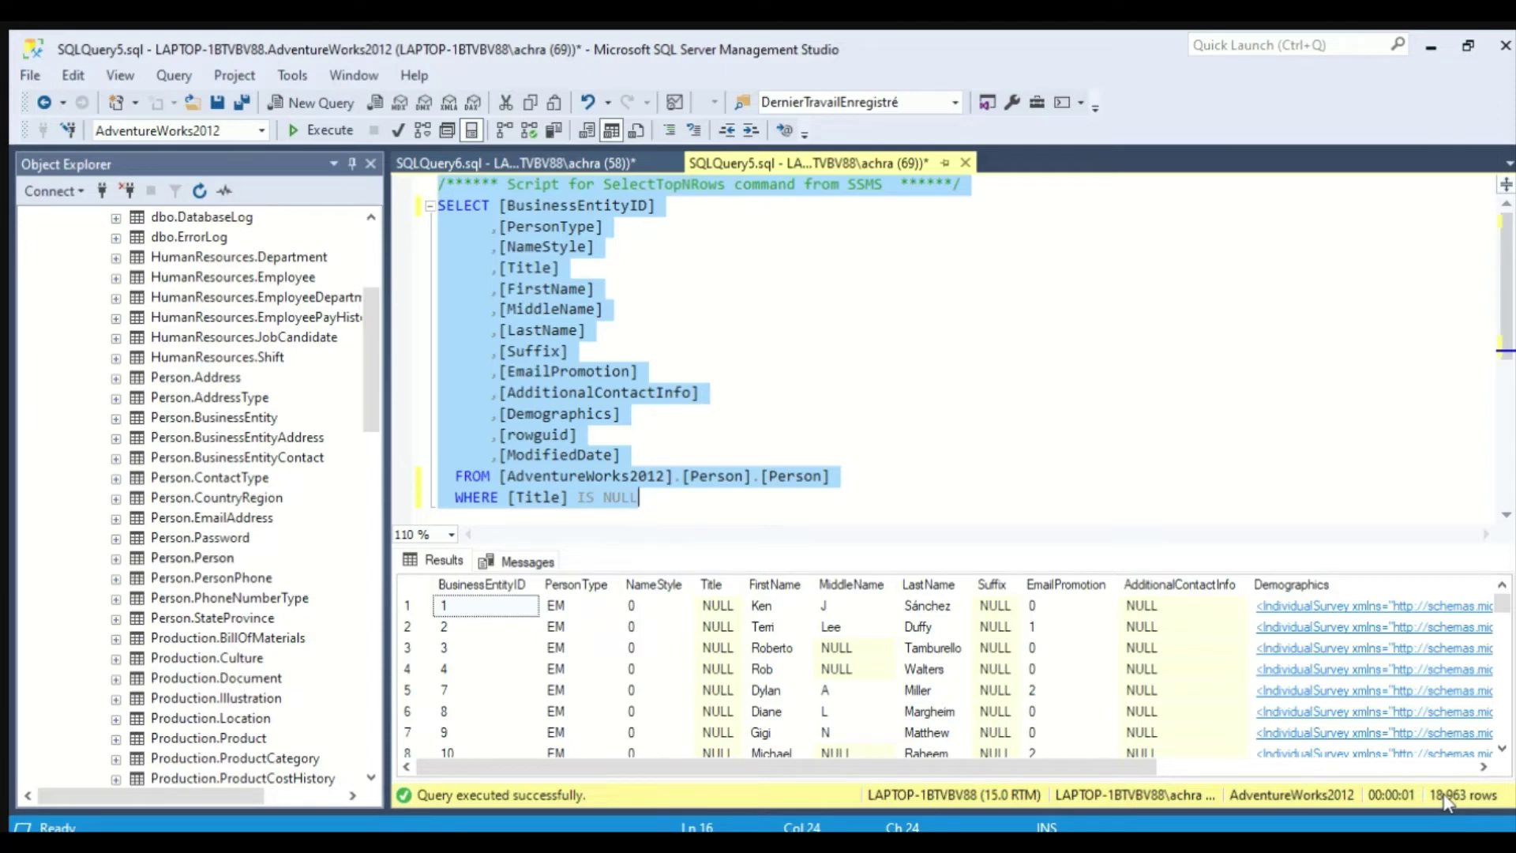
pyautogui.press('Right')
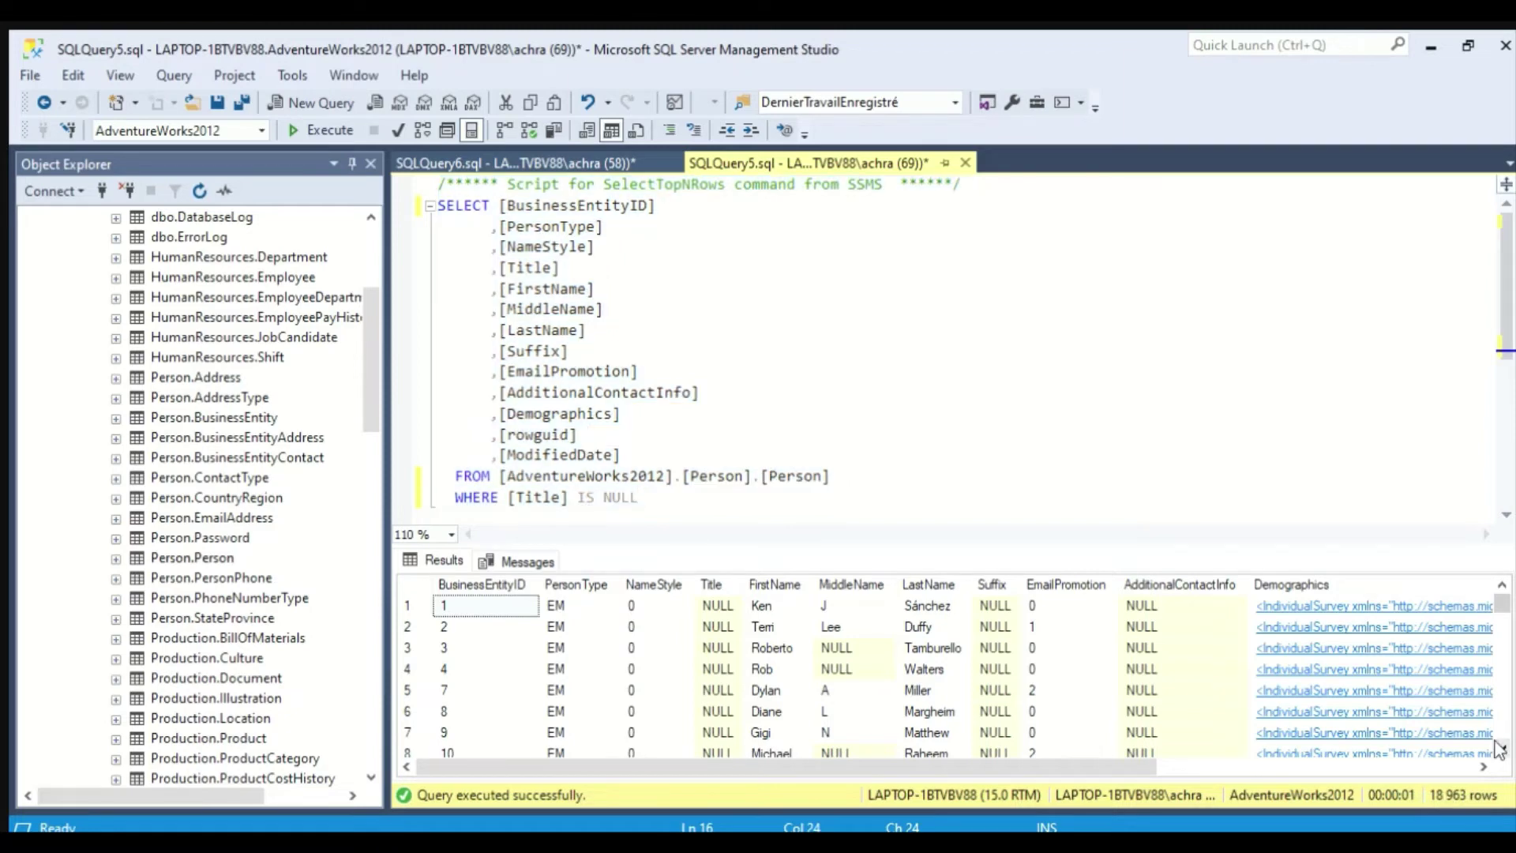
pyautogui.moveTo(1501, 748); pyautogui.dragTo(1500, 748)
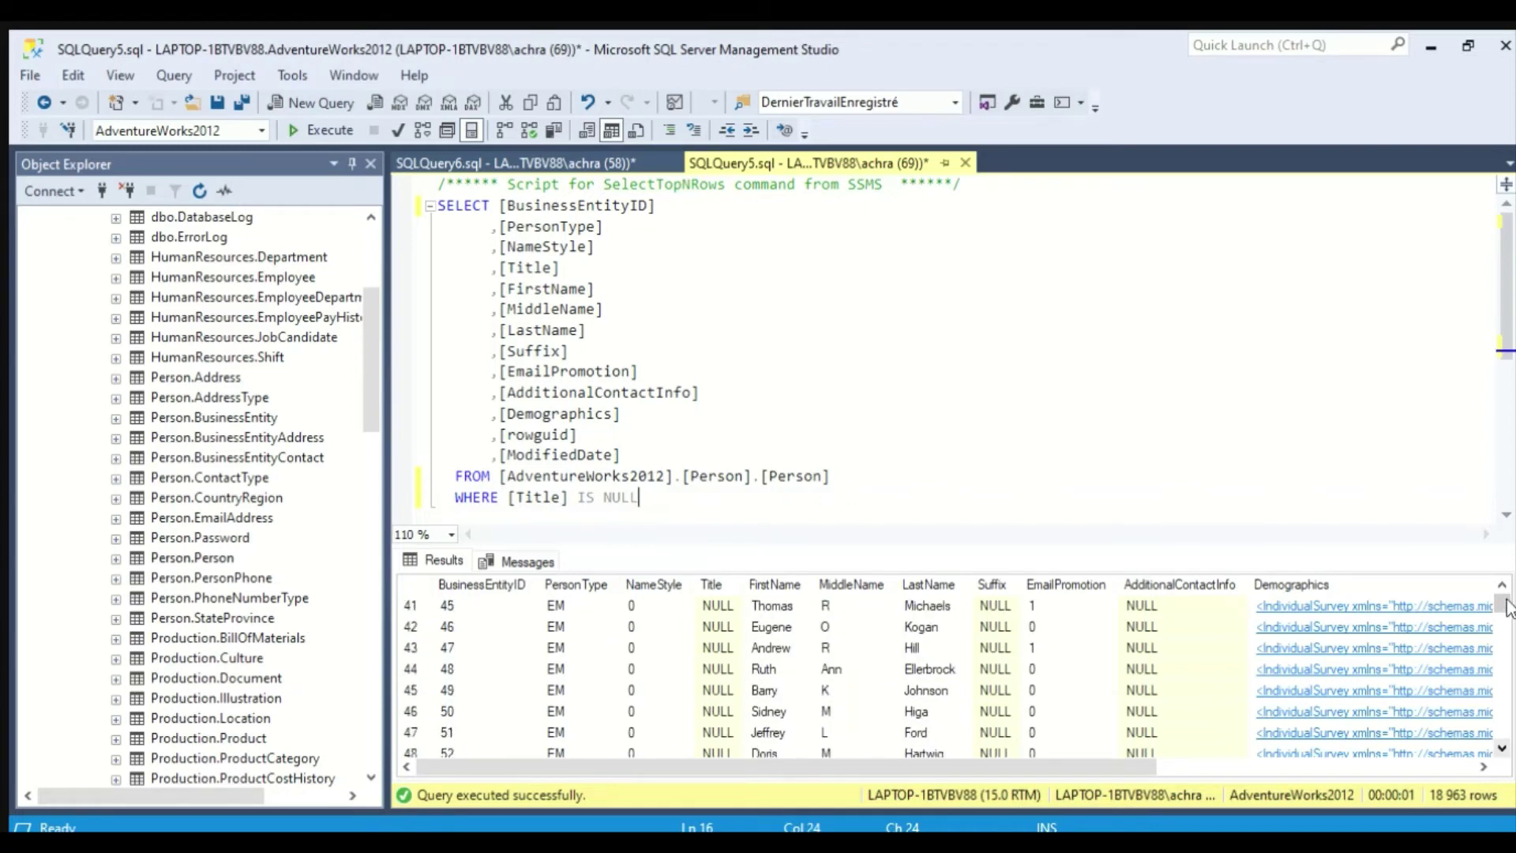
pyautogui.moveTo(1502, 584); pyautogui.dragTo(1502, 585)
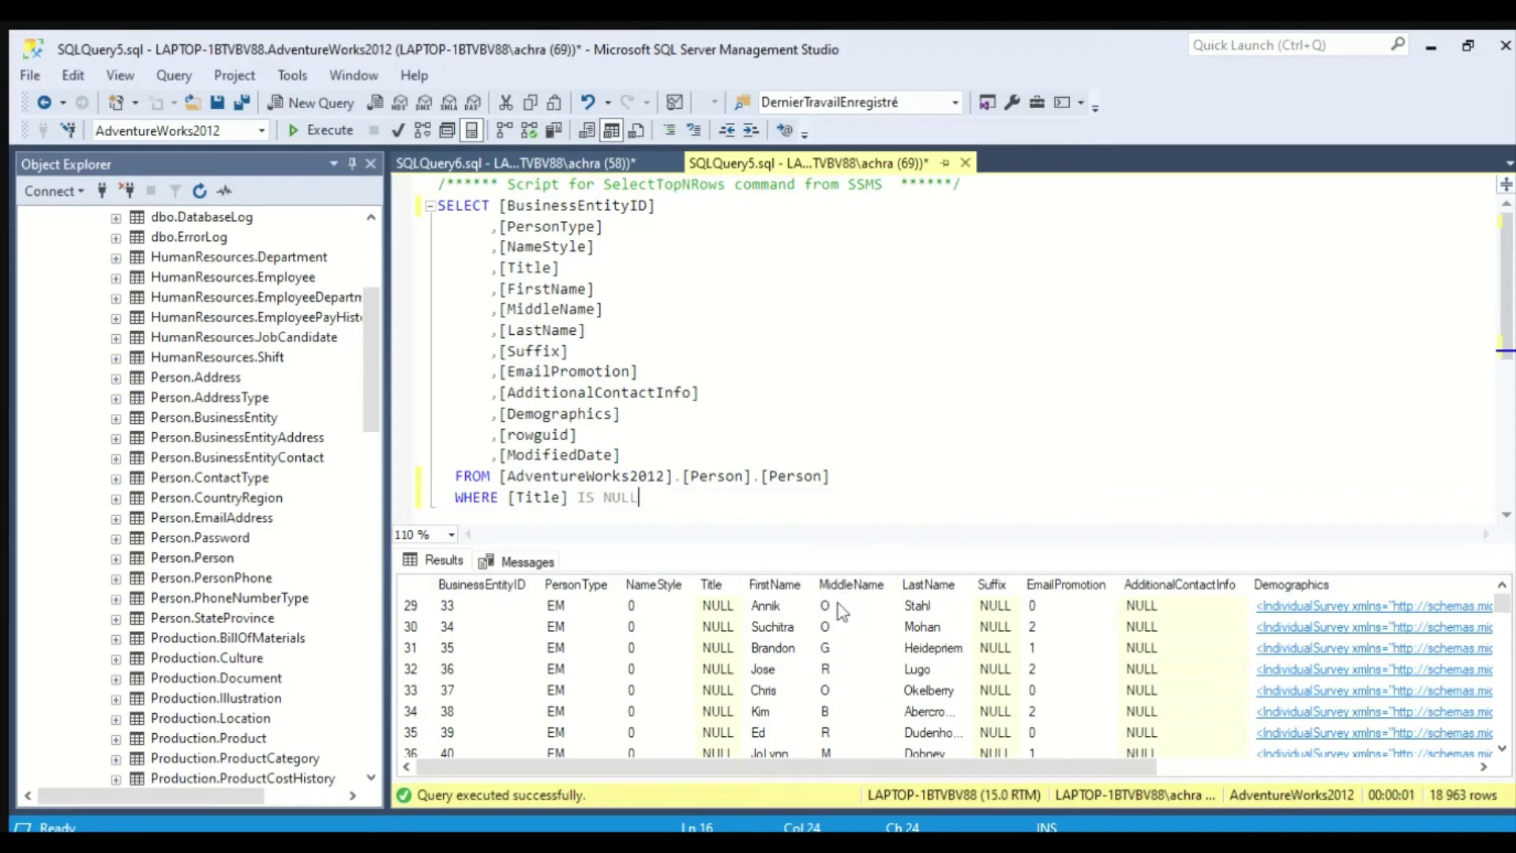
# Replace the column in the WHERE condition with MiddleName, keeping the IS NULL test
pyautogui.moveTo(564, 496); pyautogui.dragTo(515, 497)
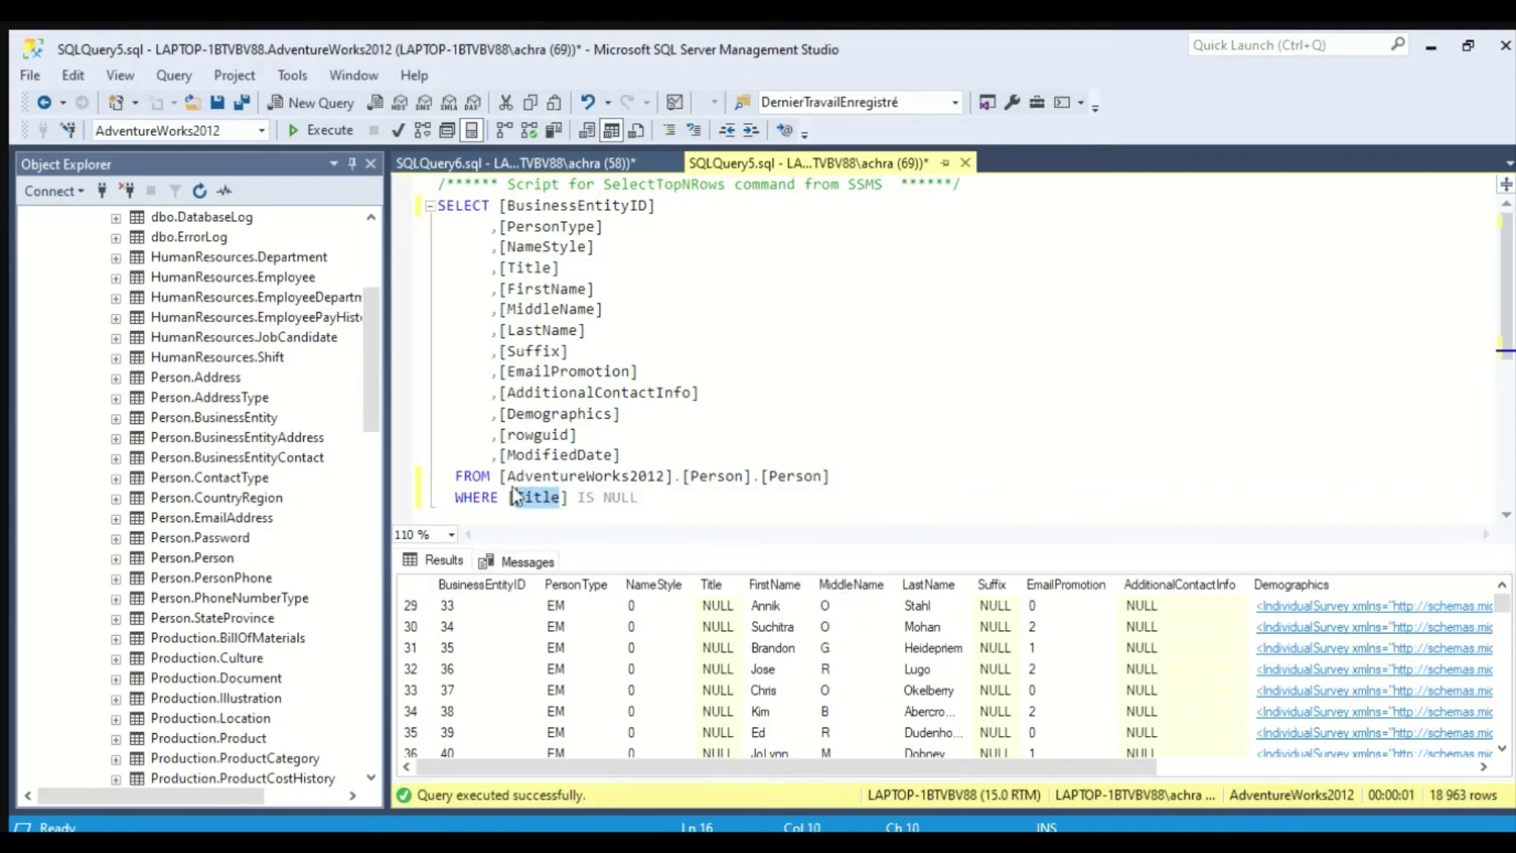
pyautogui.write('M')
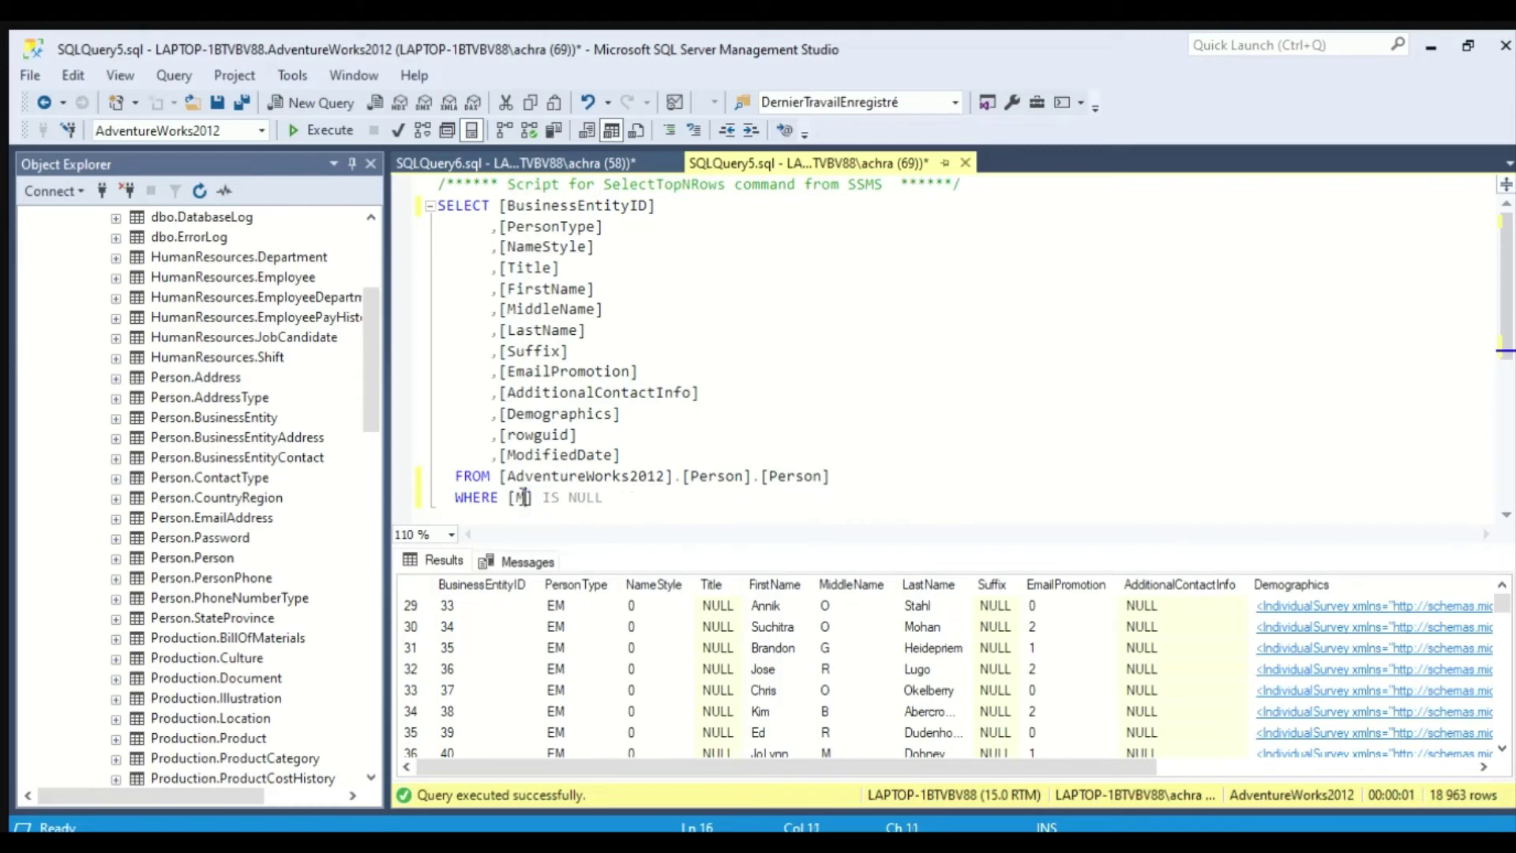
pyautogui.write('iddleName')
pyautogui.click(711, 494)
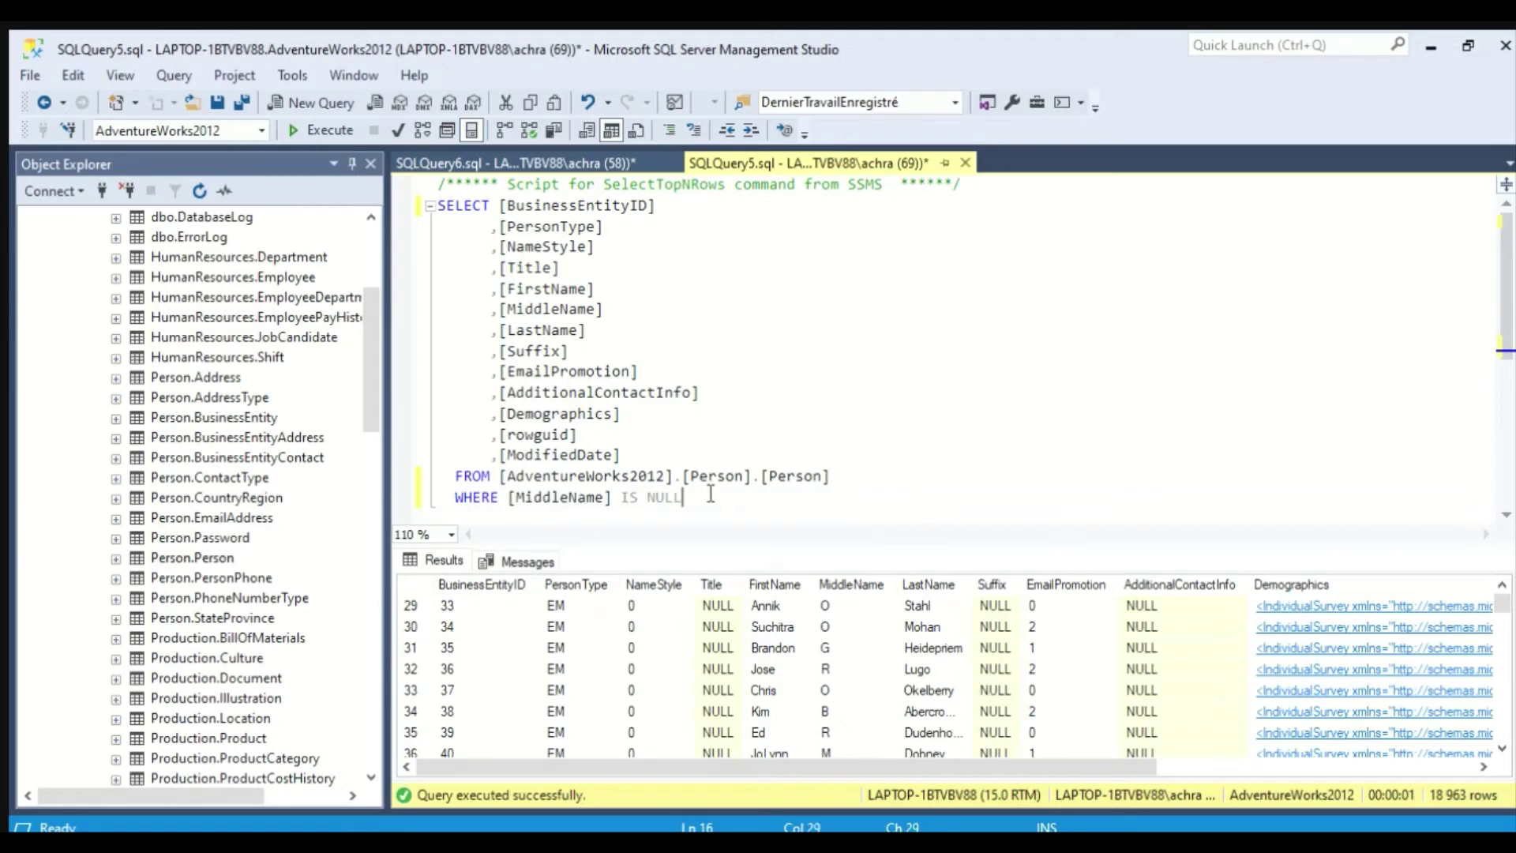
# Run the query filtered on empty middle names and look through the results down to the last row
pyautogui.click(319, 129)
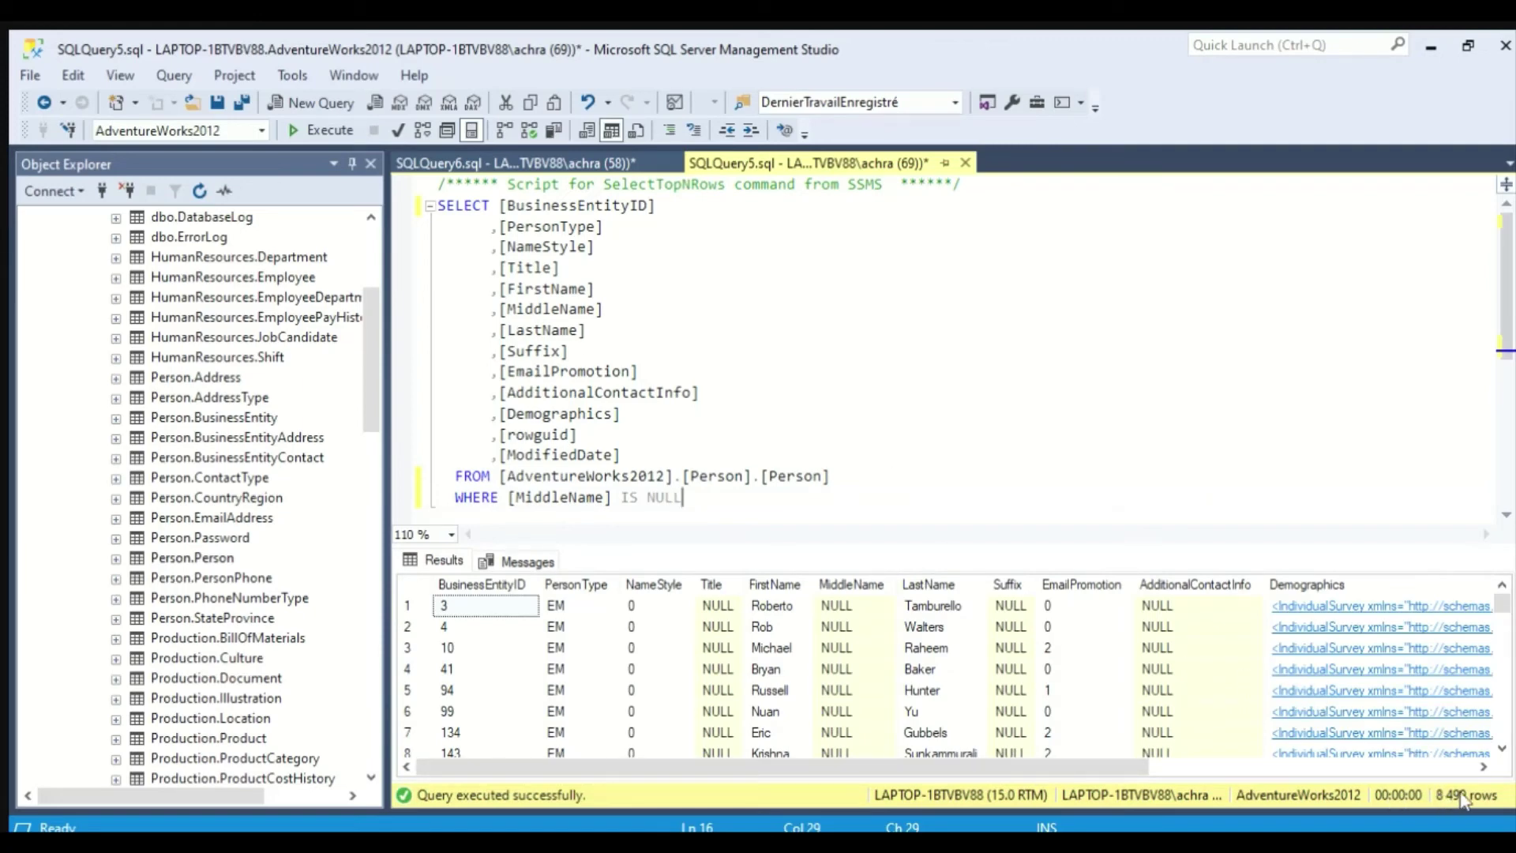
pyautogui.scroll(-12, 1500, 747)
pyautogui.scroll(-10, 1500, 747)
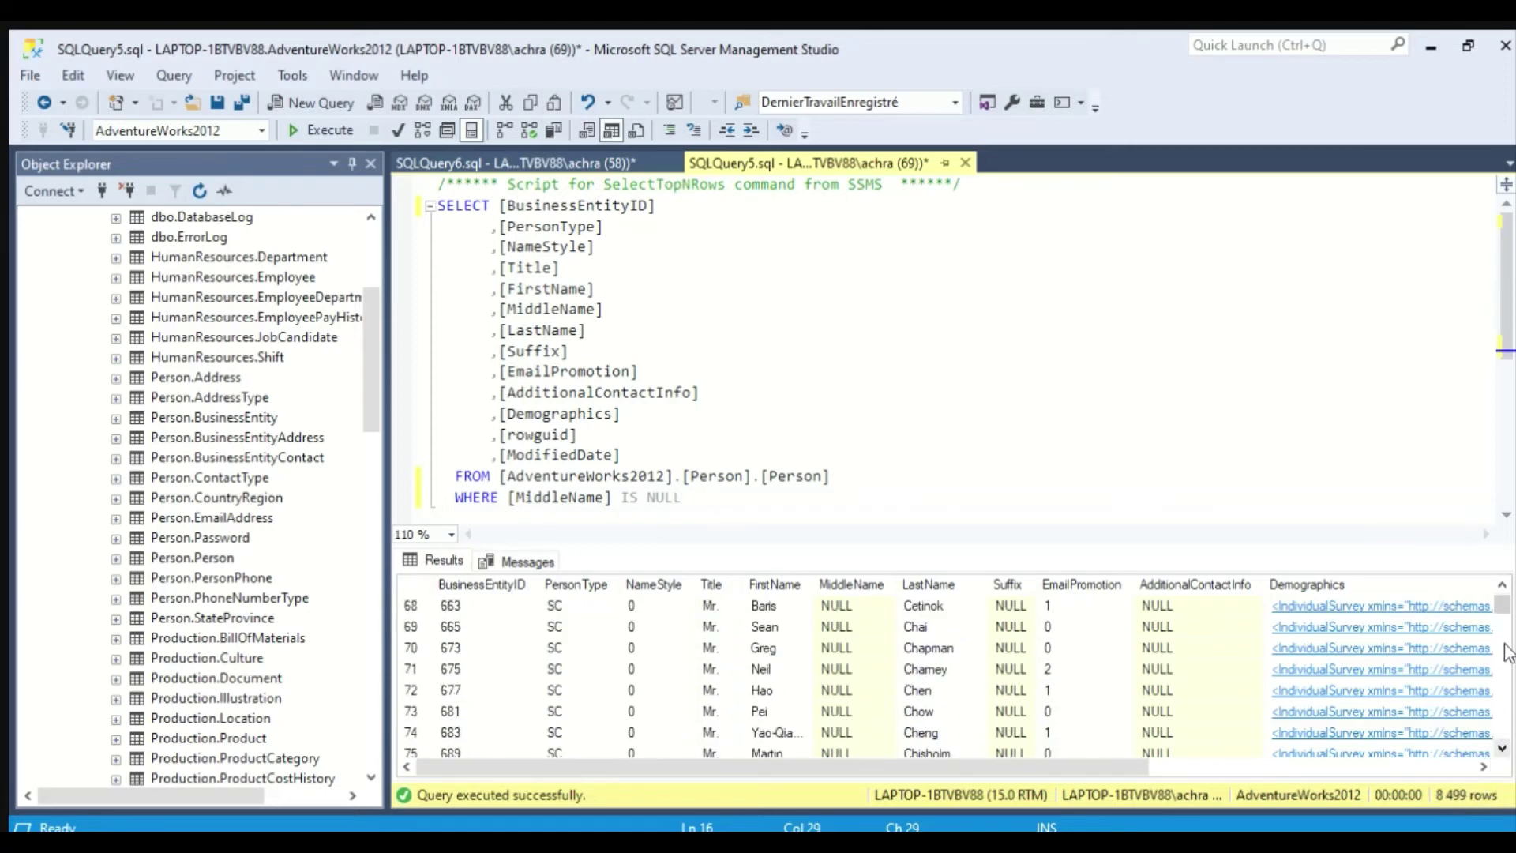
pyautogui.moveTo(1501, 605); pyautogui.dragTo(1495, 750)
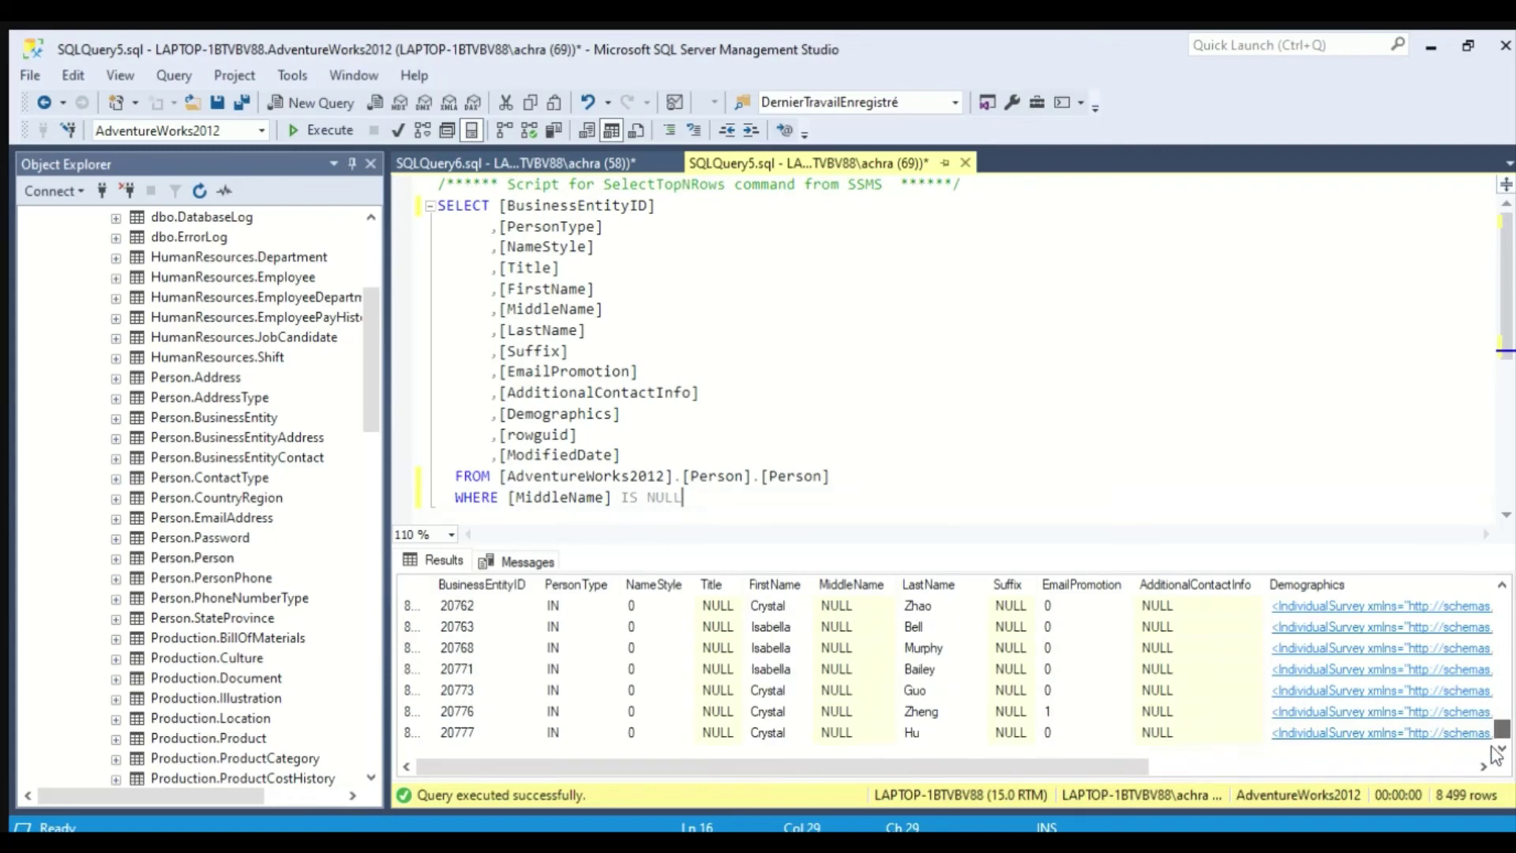